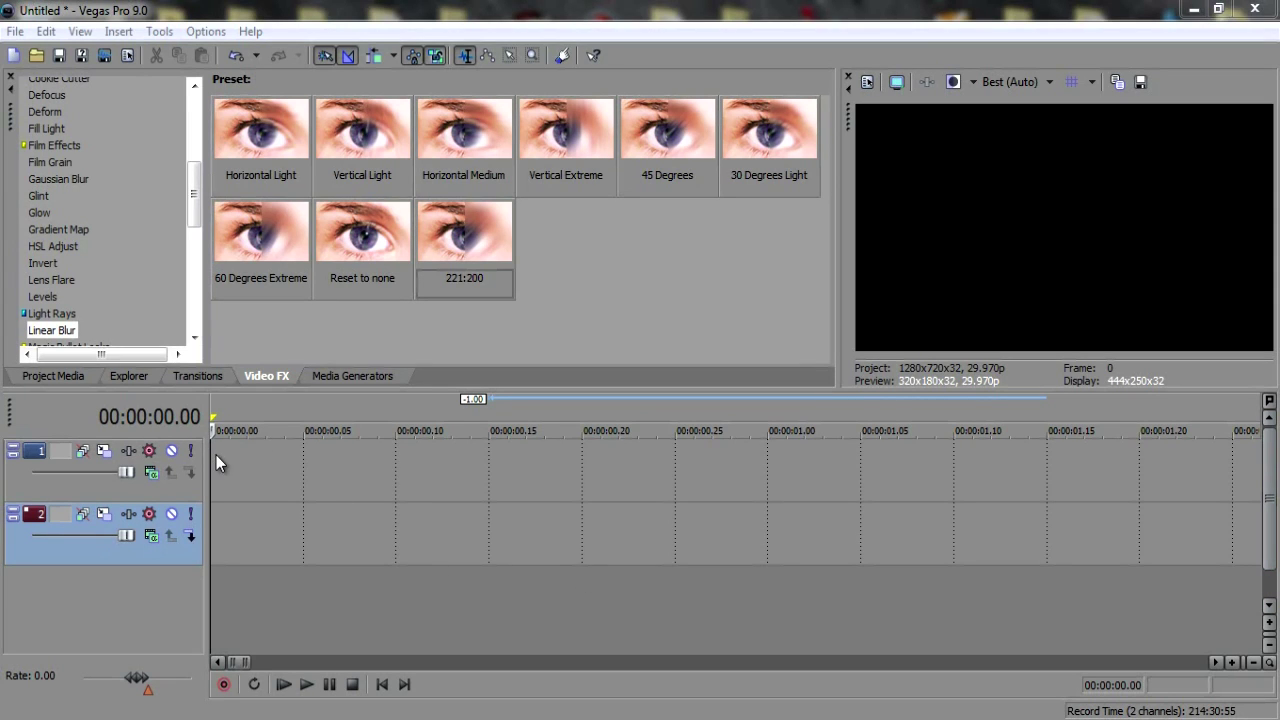
{"action": "left_click_drag", "start_coordinate": [212, 453], "coordinate": [397, 457]}
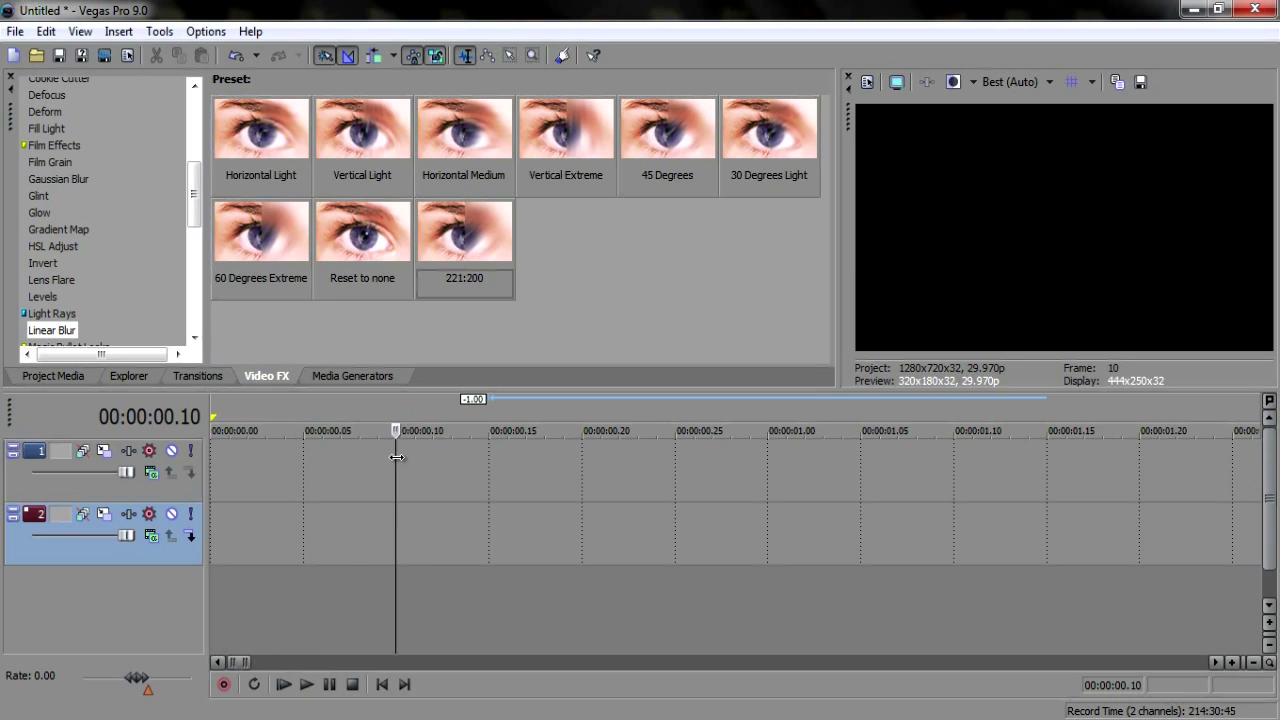
{"action": "key", "text": "ctrl+Home"}
{"action": "key", "text": "d"}
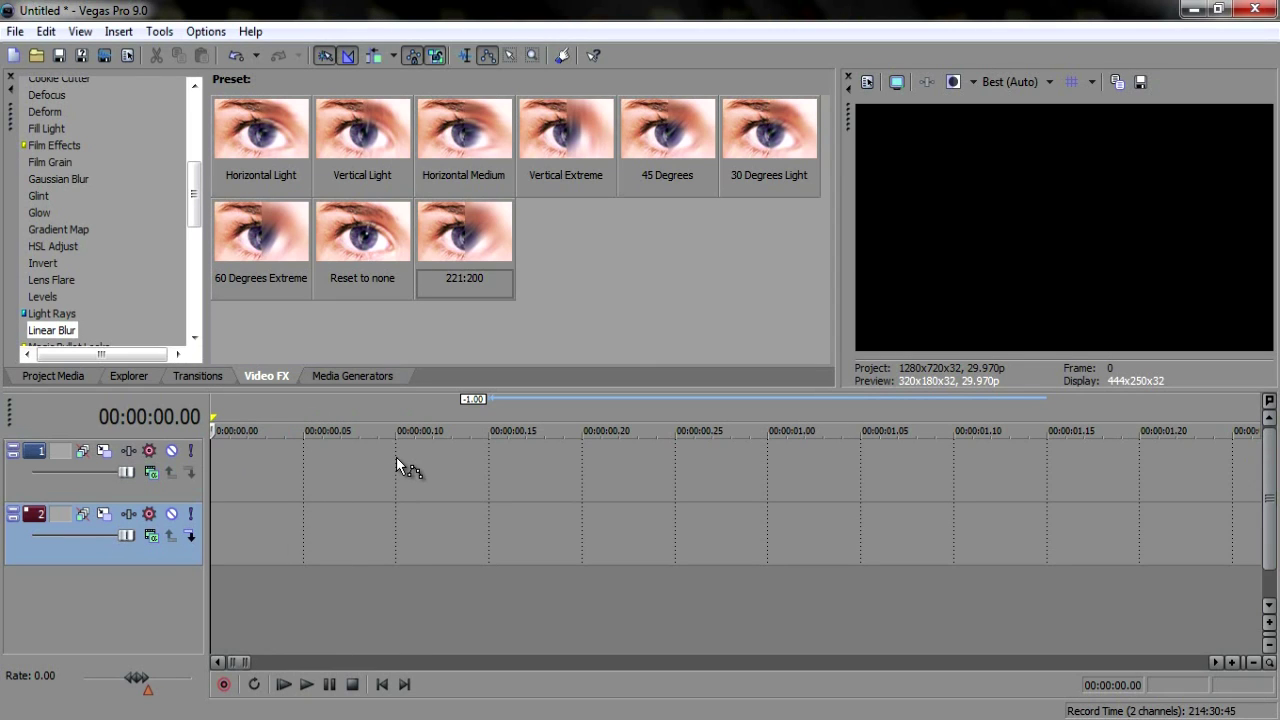
{"action": "key", "text": "d"}
{"action": "key", "text": "d"}
{"action": "key", "text": "d"}
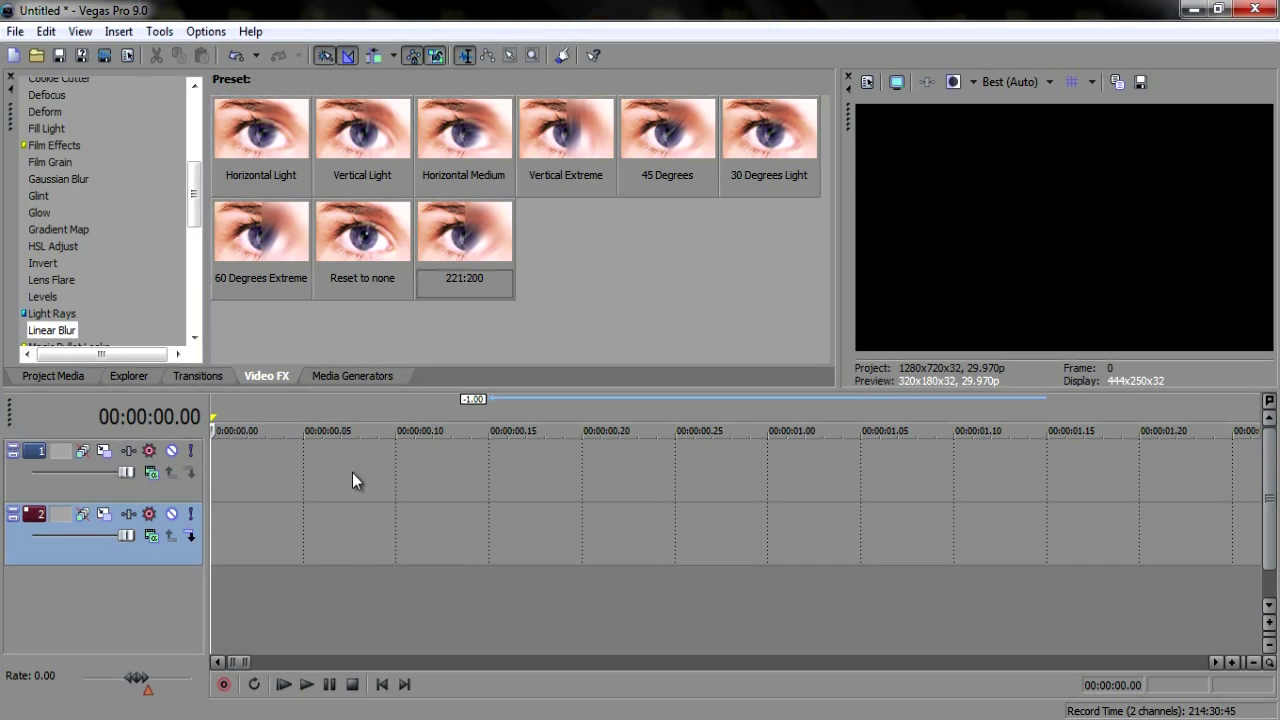
{"action": "left_click_drag", "start_coordinate": [217, 468], "coordinate": [295, 472]}
Step: Look through the preset transitions such as Swap, Gradient Wipe, 3D Fly In/Out and Page Loop, plus the text generators
{"action": "left_click", "coordinate": [208, 376]}
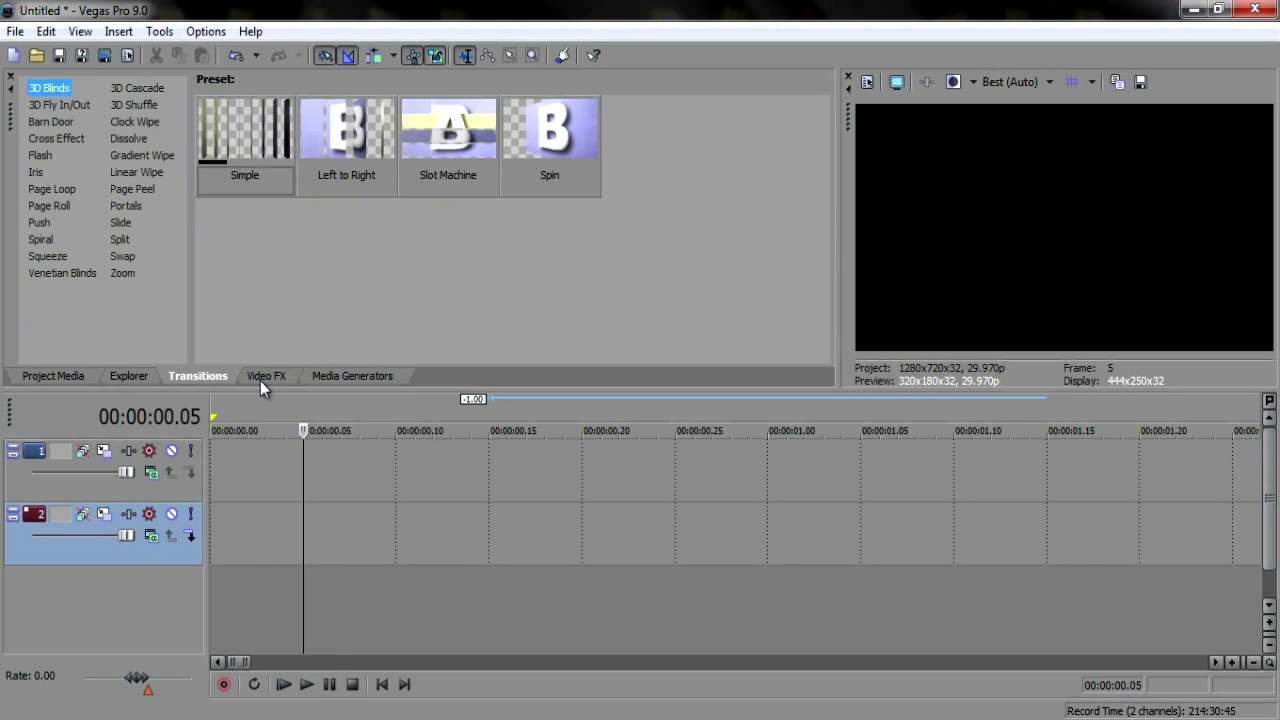
{"action": "left_click", "coordinate": [118, 254]}
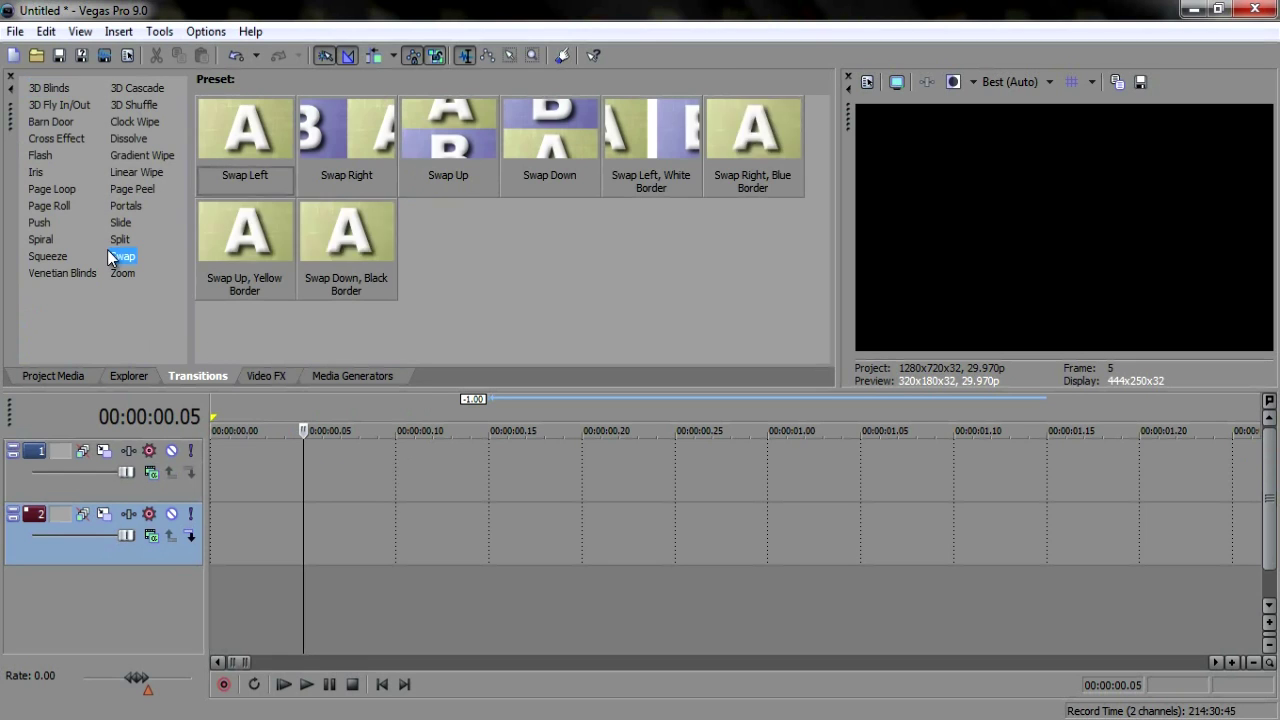
{"action": "left_click", "coordinate": [131, 189]}
{"action": "left_click", "coordinate": [140, 155]}
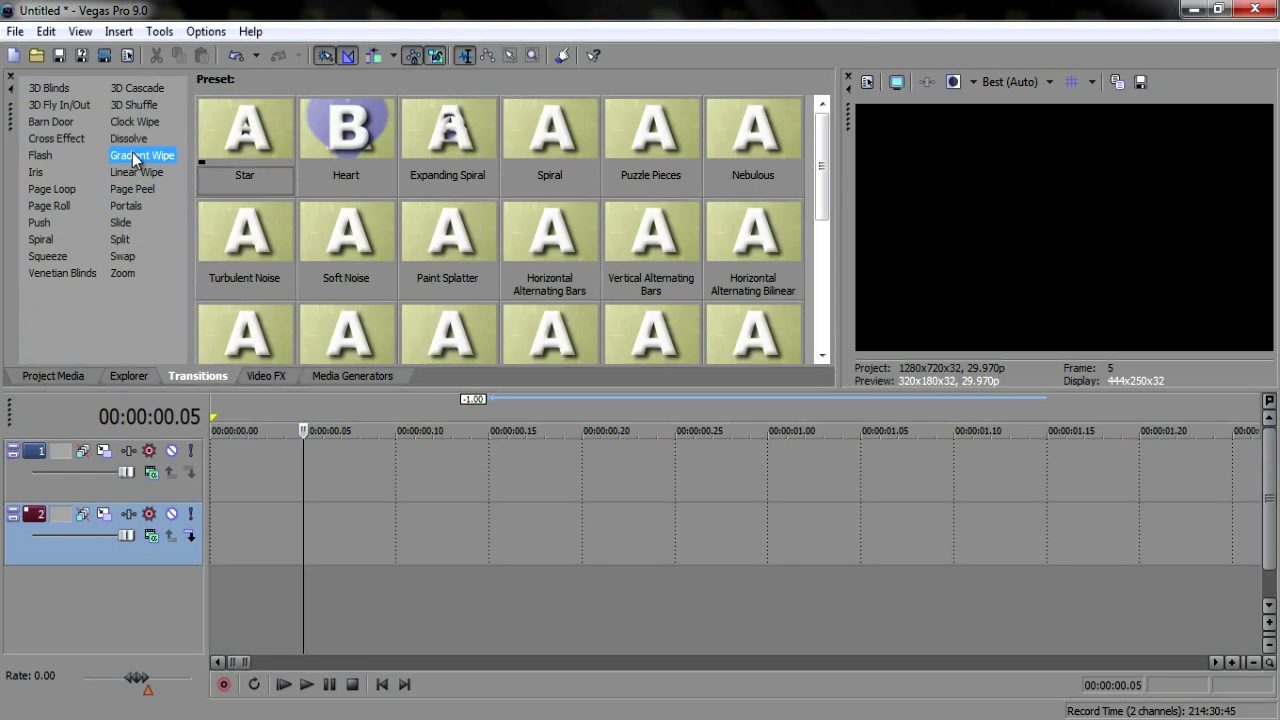
{"action": "left_click", "coordinate": [134, 121]}
{"action": "left_click", "coordinate": [32, 89]}
{"action": "left_click", "coordinate": [36, 105]}
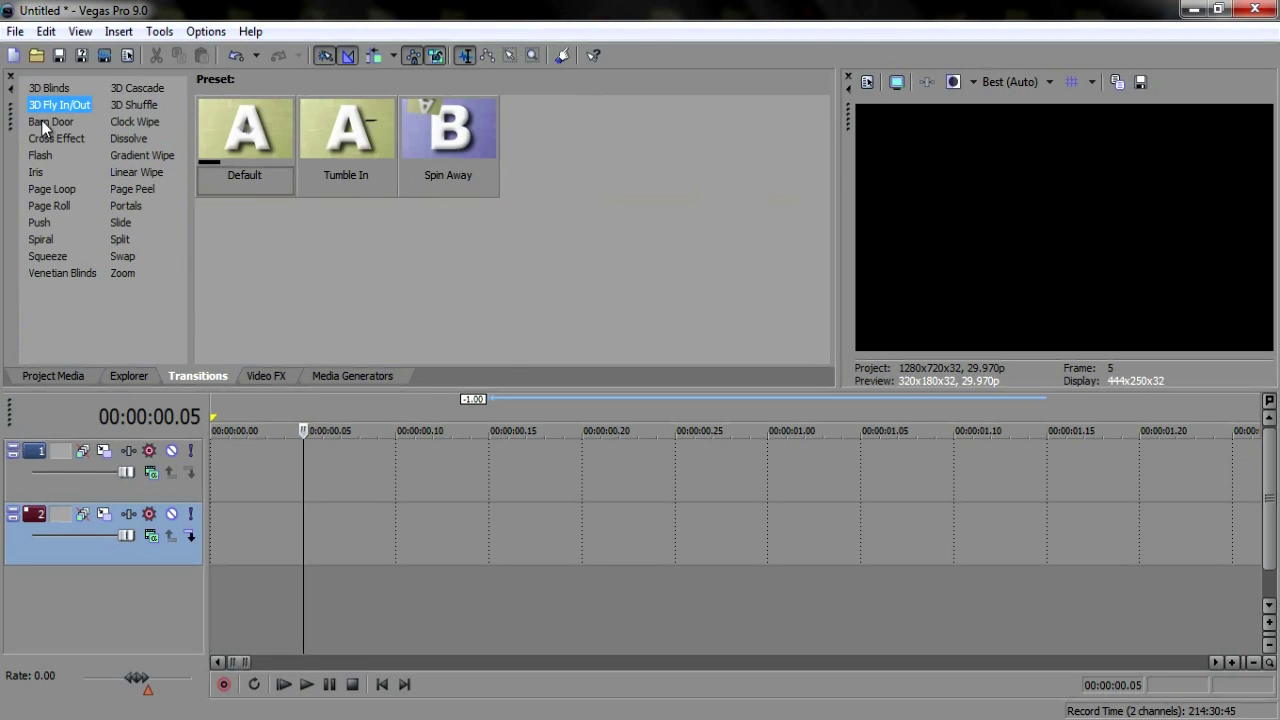
{"action": "left_click", "coordinate": [53, 139]}
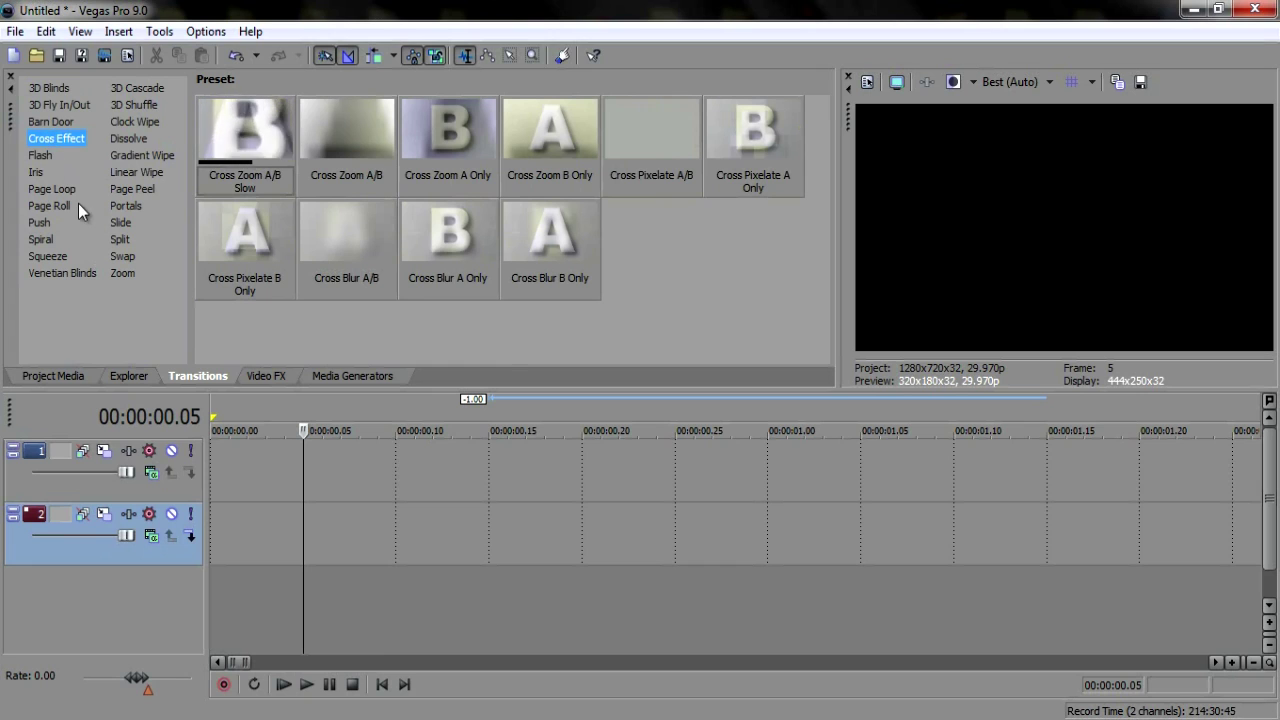
{"action": "left_click", "coordinate": [50, 189]}
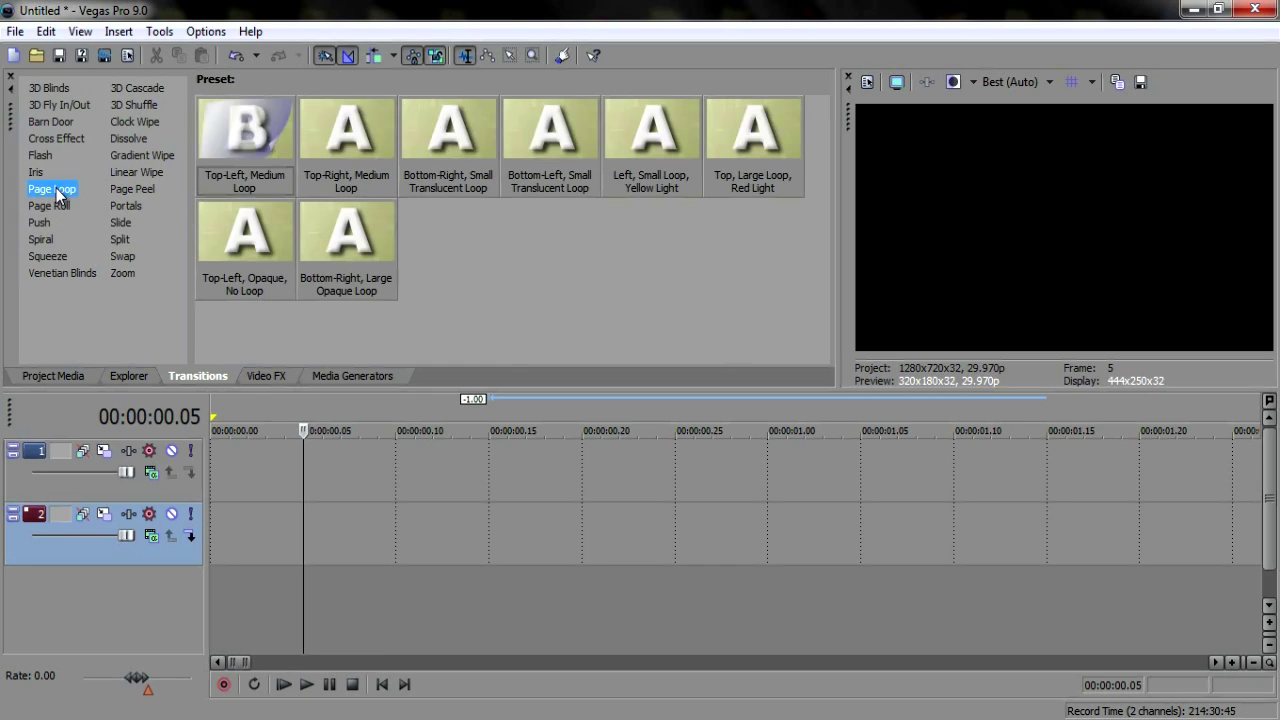
{"action": "left_click", "coordinate": [40, 155]}
{"action": "left_click", "coordinate": [56, 140]}
{"action": "left_click", "coordinate": [357, 373]}
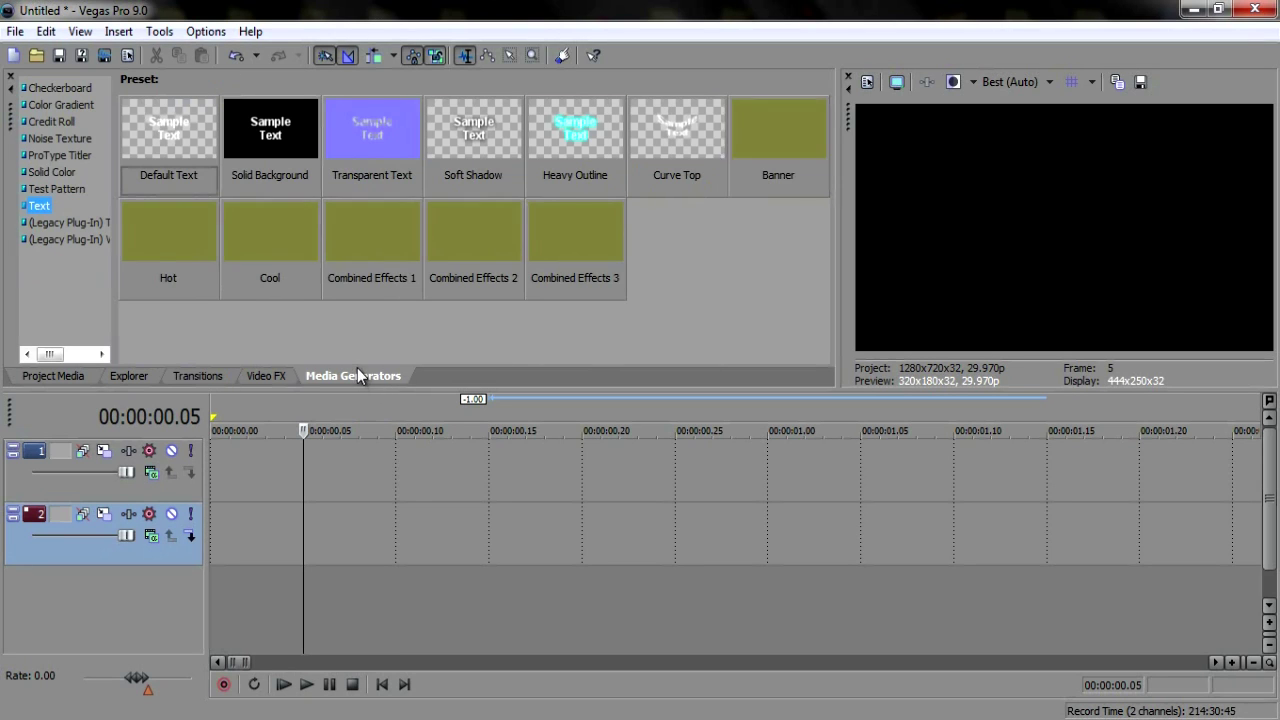
{"action": "left_click", "coordinate": [268, 376]}
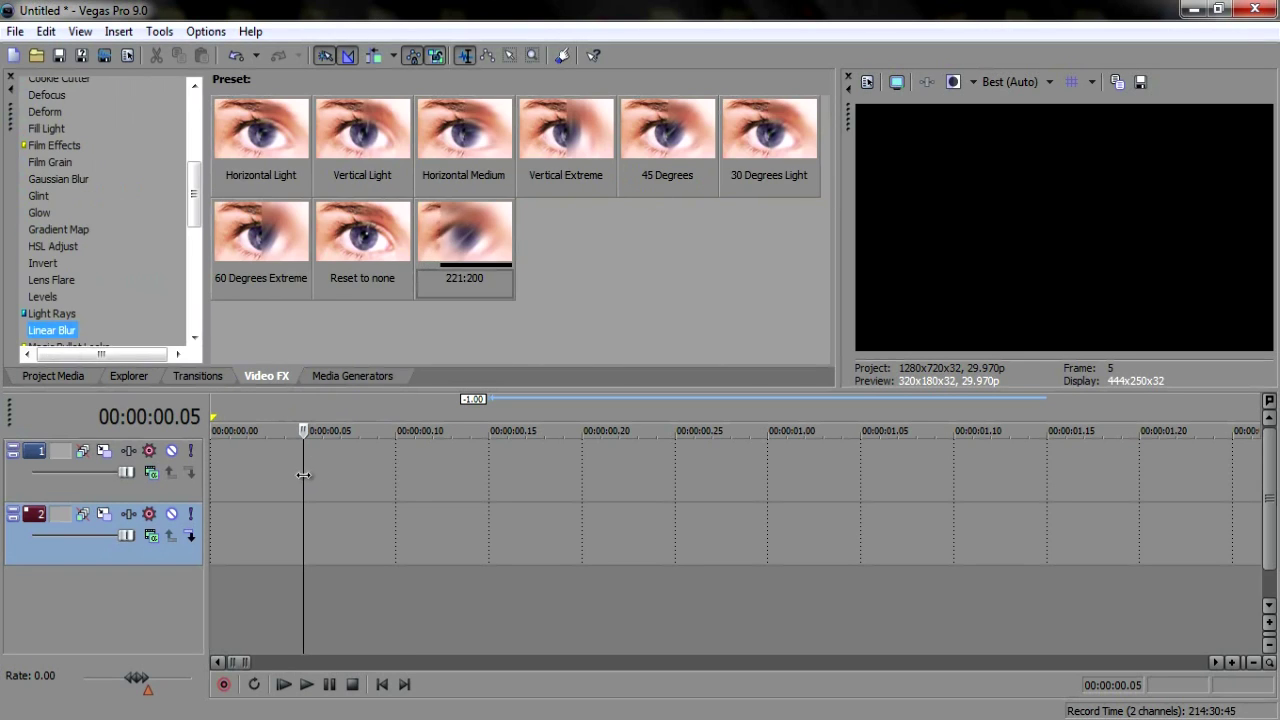
Step: Insert a text event at the start of track 1 and cut it off at 00:00:00.15
{"action": "left_click_drag", "start_coordinate": [303, 475], "coordinate": [191, 477]}
{"action": "right_click", "coordinate": [241, 475]}
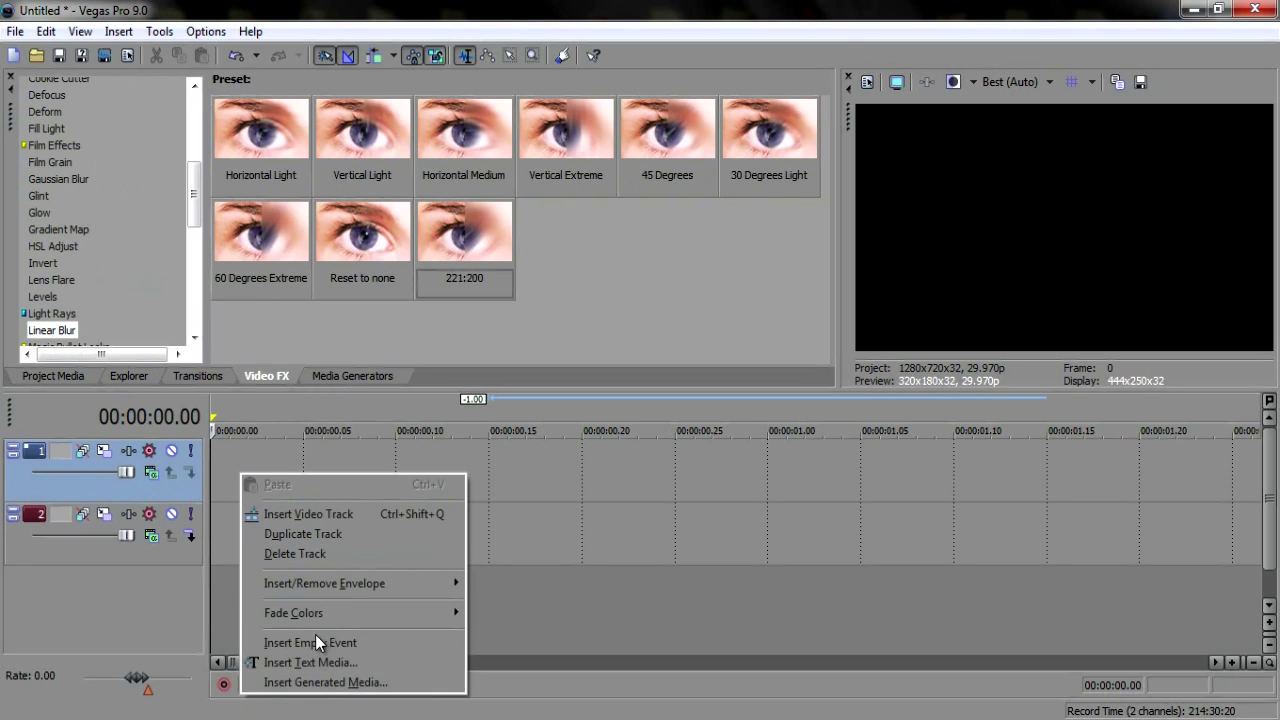
{"action": "left_click", "coordinate": [314, 660]}
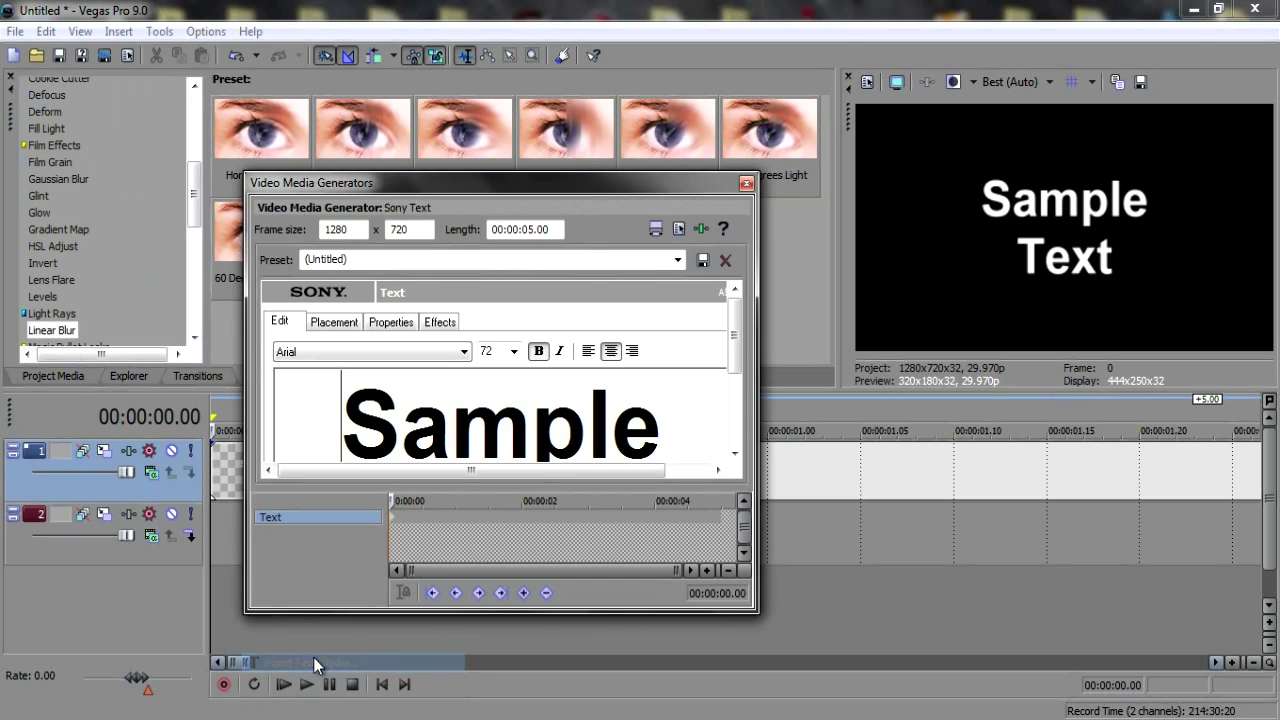
{"action": "left_click", "coordinate": [746, 183]}
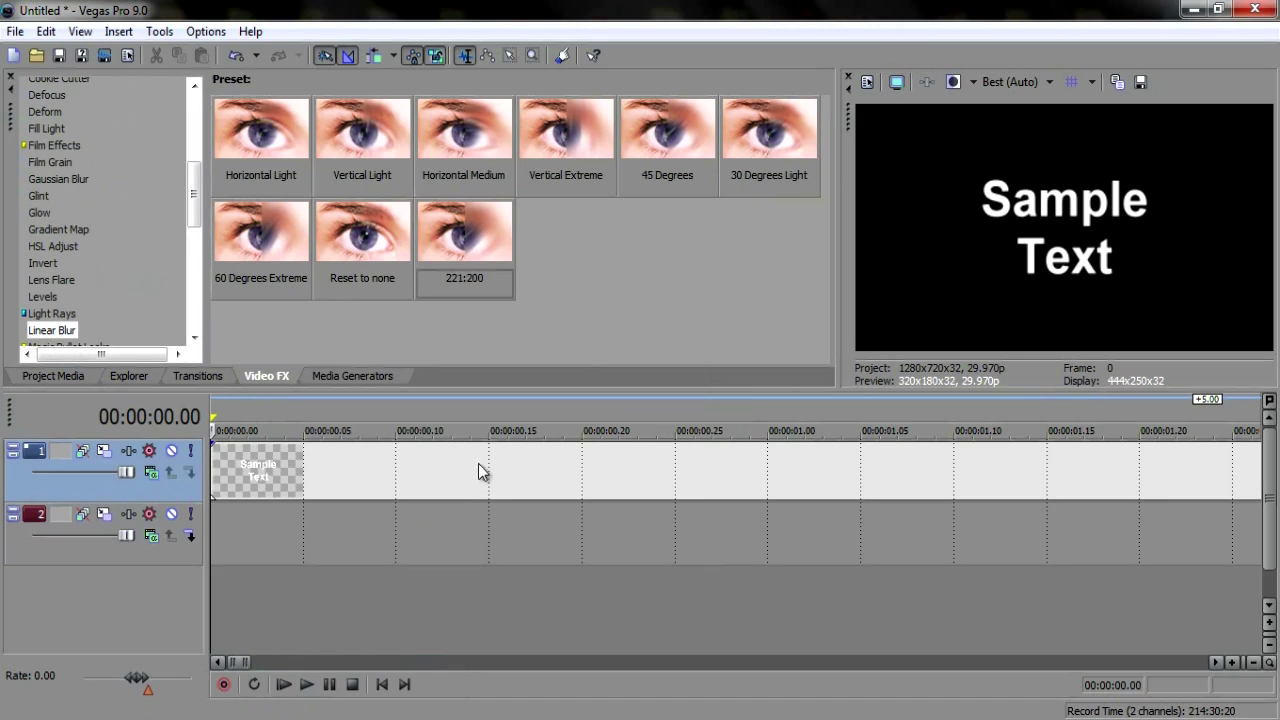
{"action": "left_click", "coordinate": [489, 463]}
{"action": "key", "text": "s"}
{"action": "key", "text": "Delete"}
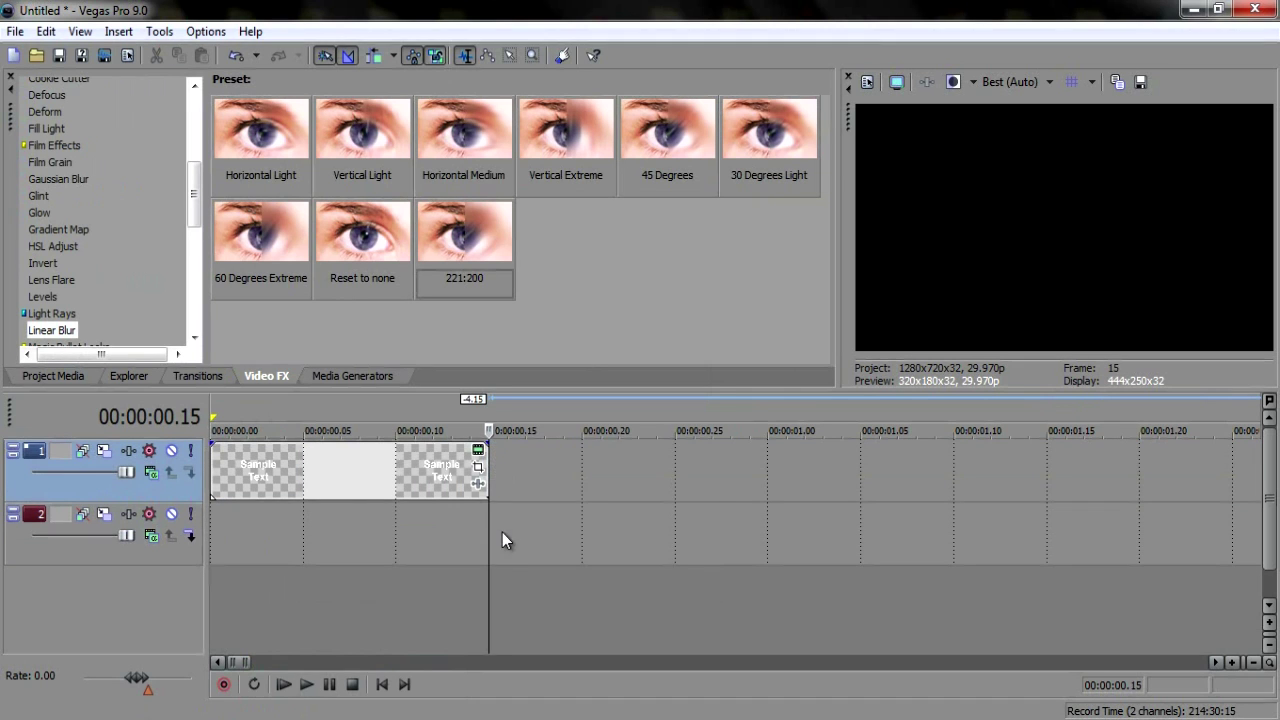
Step: Insert a second text event on track 2 at 00:00:00.15 and cut it off at 00:00:01.00
{"action": "right_click", "coordinate": [488, 529]}
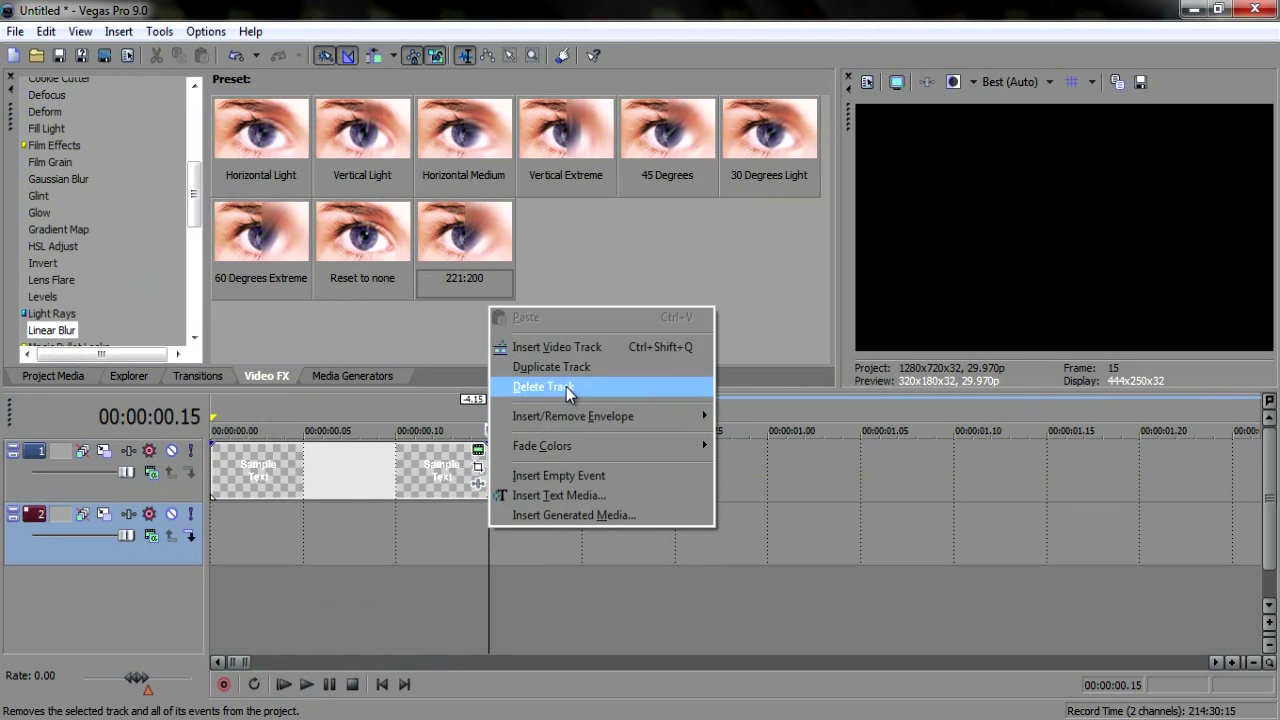
{"action": "left_click", "coordinate": [574, 495]}
{"action": "left_click", "coordinate": [746, 184]}
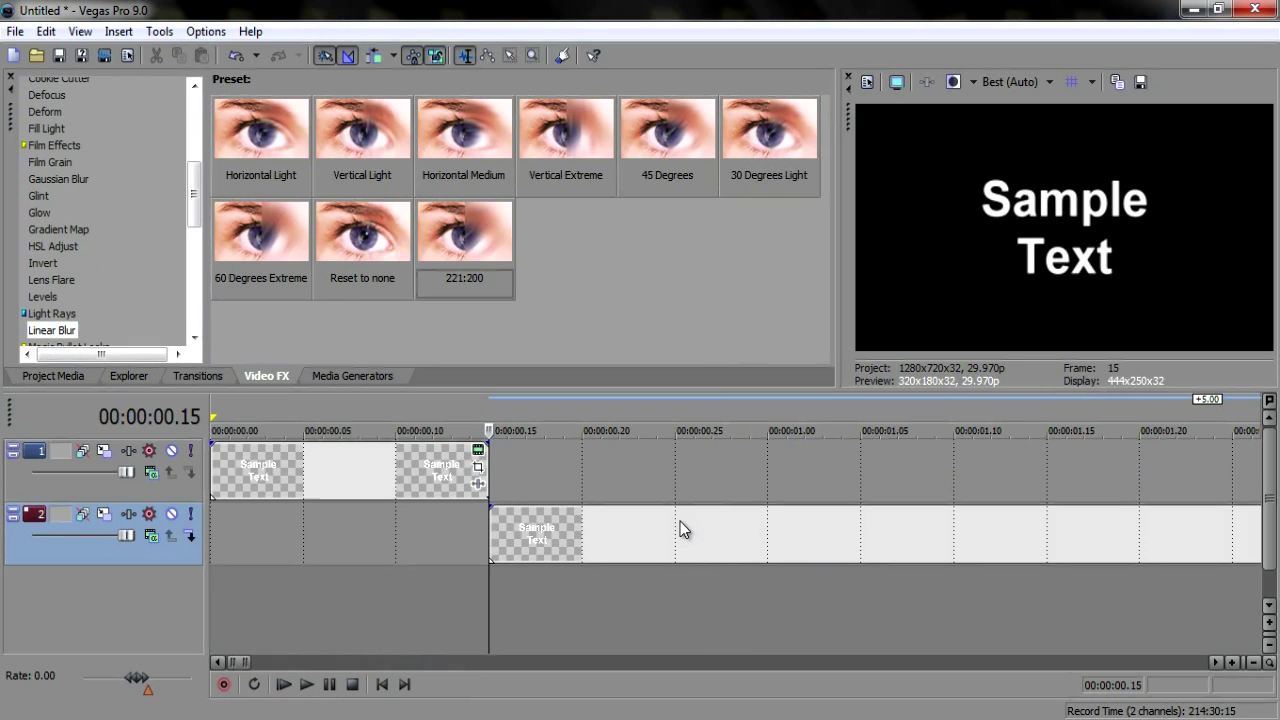
{"action": "left_click", "coordinate": [769, 518]}
{"action": "key", "text": "s"}
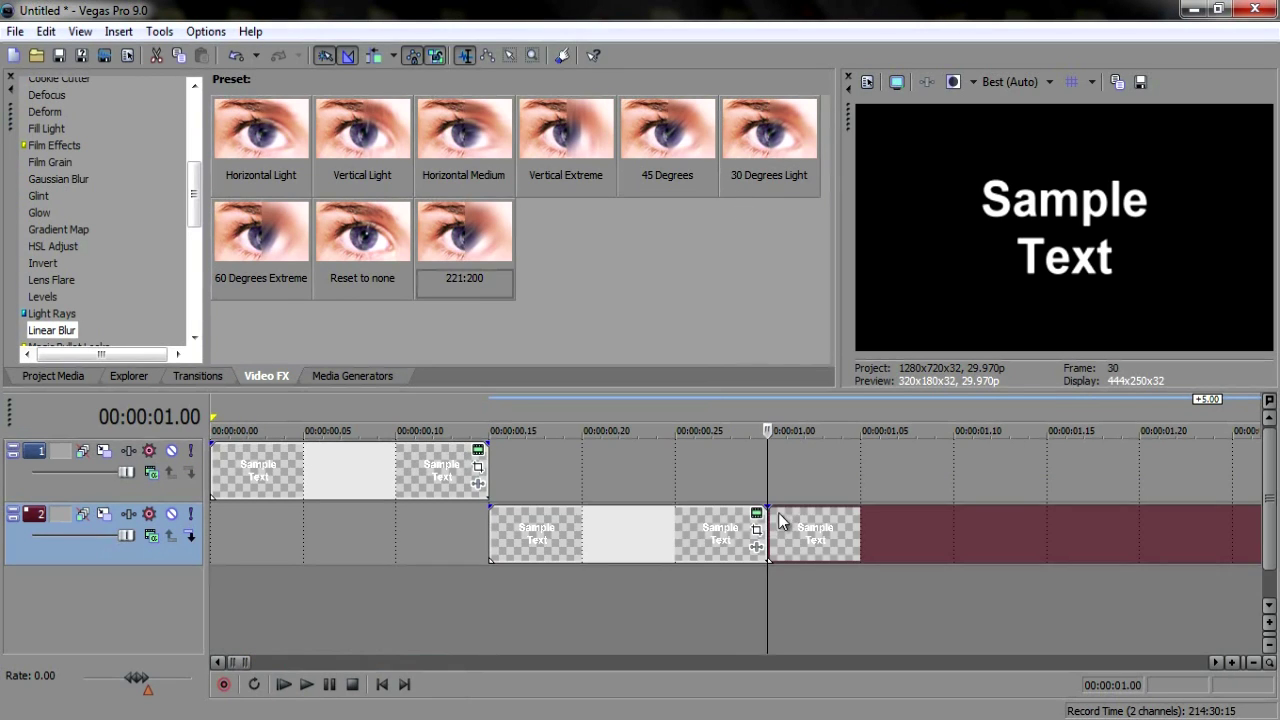
{"action": "key", "text": "Delete"}
Step: Replace the sample text of the track 1 event with "custom"
{"action": "left_click", "coordinate": [408, 488]}
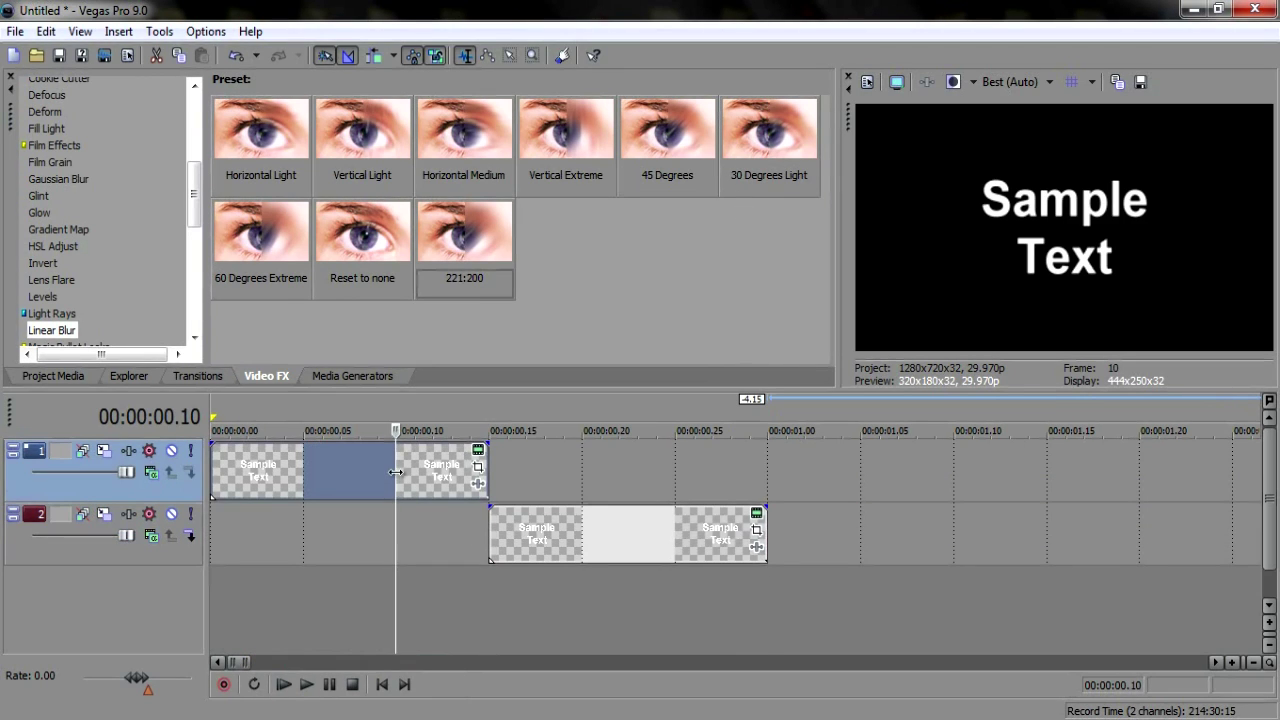
{"action": "mouse_move", "coordinate": [395, 472]}
{"action": "left_mouse_down"}
{"action": "mouse_move", "coordinate": [618, 447]}
{"action": "mouse_move", "coordinate": [380, 465]}
{"action": "left_mouse_up"}
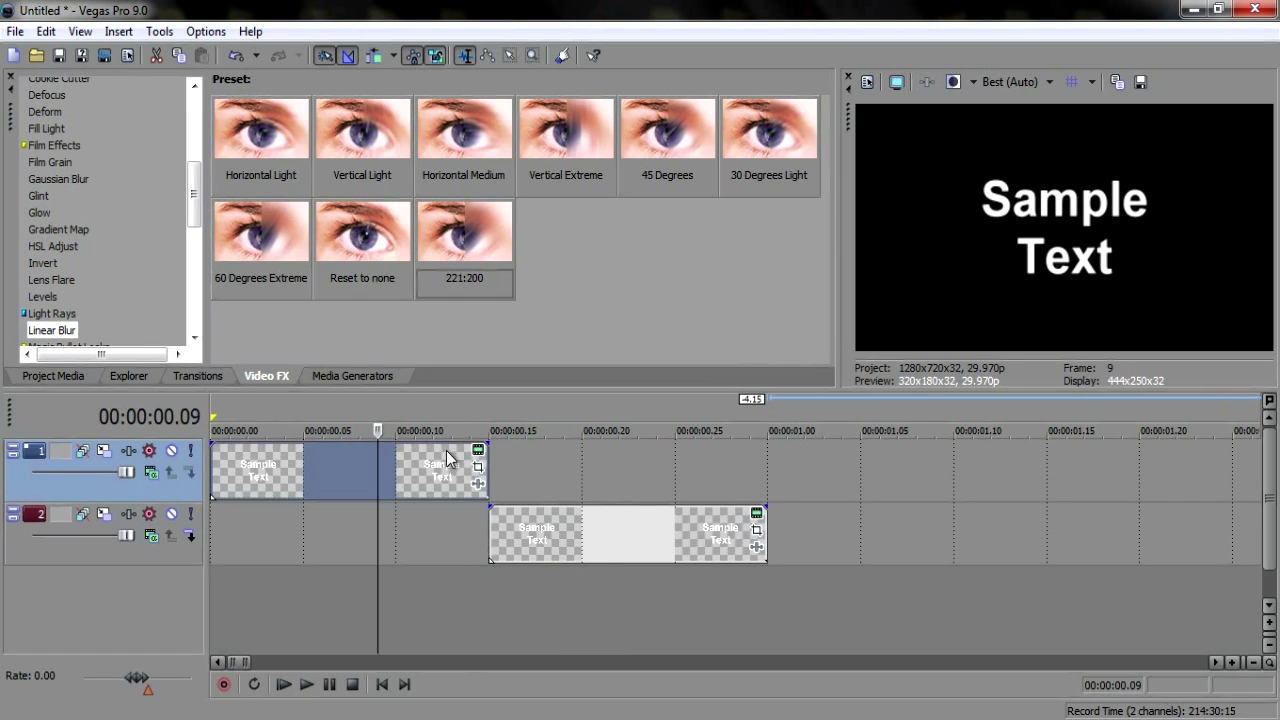
{"action": "left_click", "coordinate": [478, 450]}
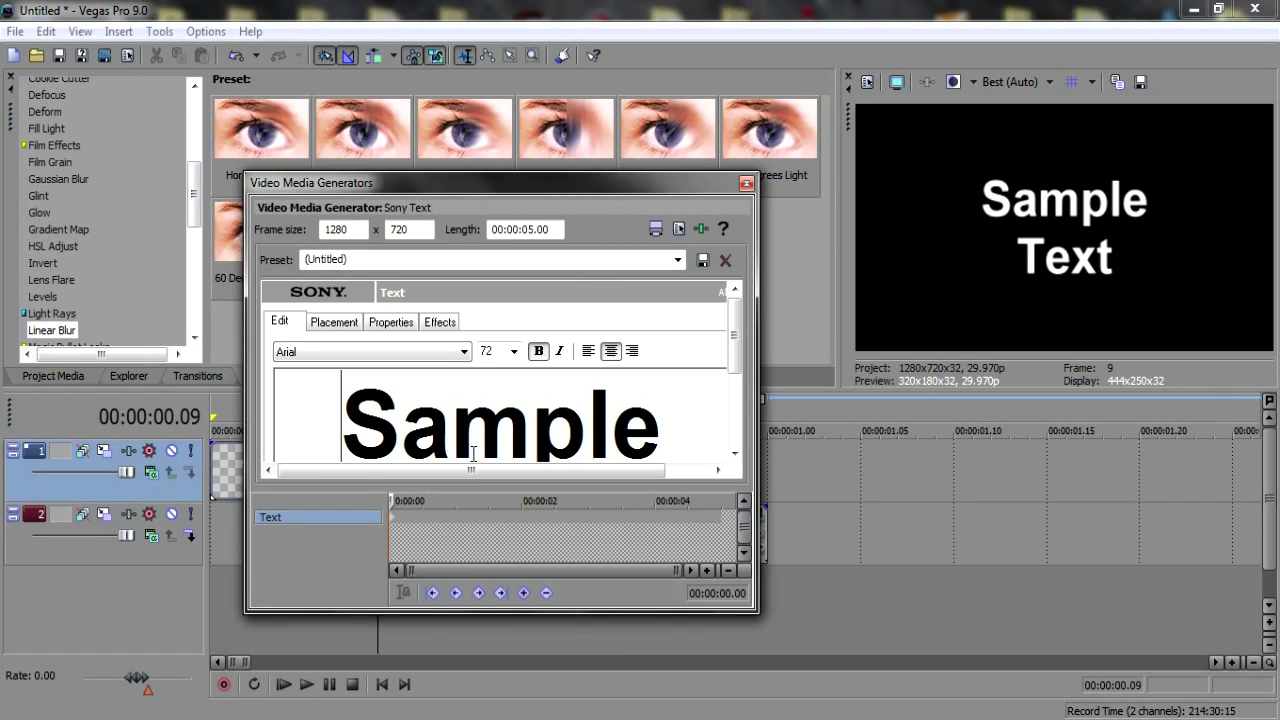
{"action": "left_click_drag", "start_coordinate": [731, 324], "coordinate": [730, 405]}
{"action": "key", "text": "ctrl+a"}
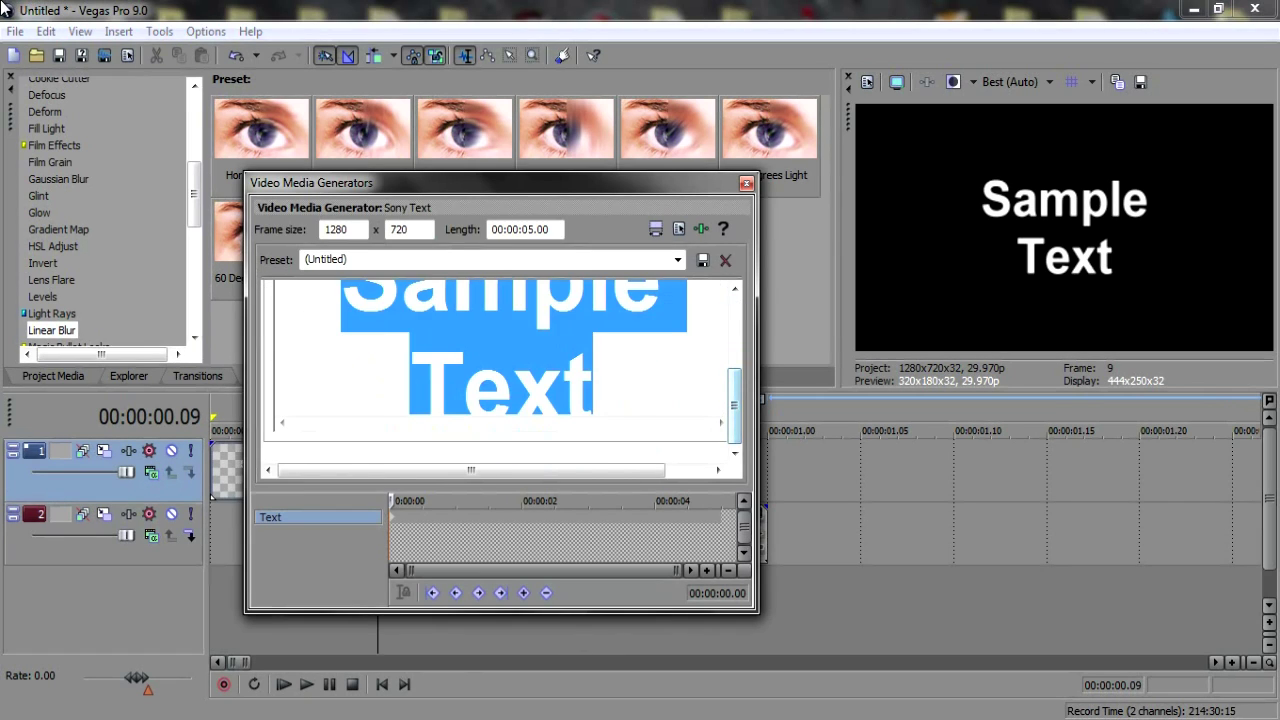
{"action": "type", "text": "custom"}
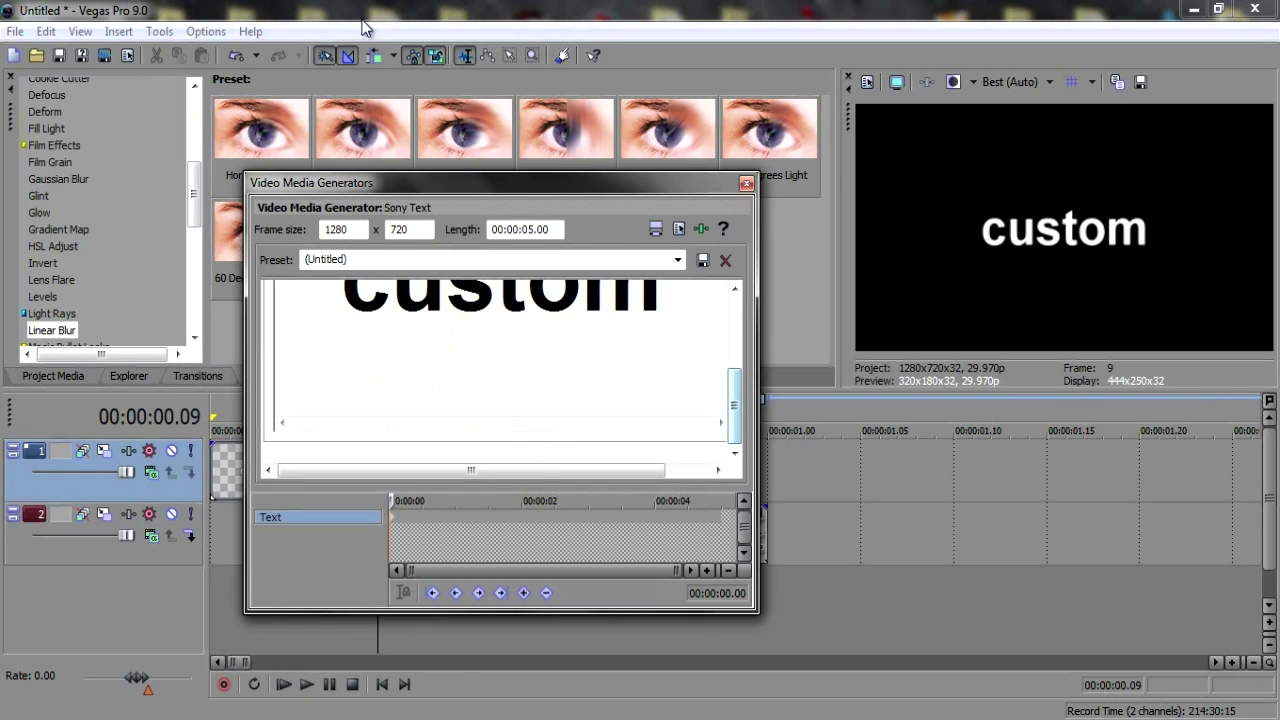
{"action": "left_click", "coordinate": [746, 183]}
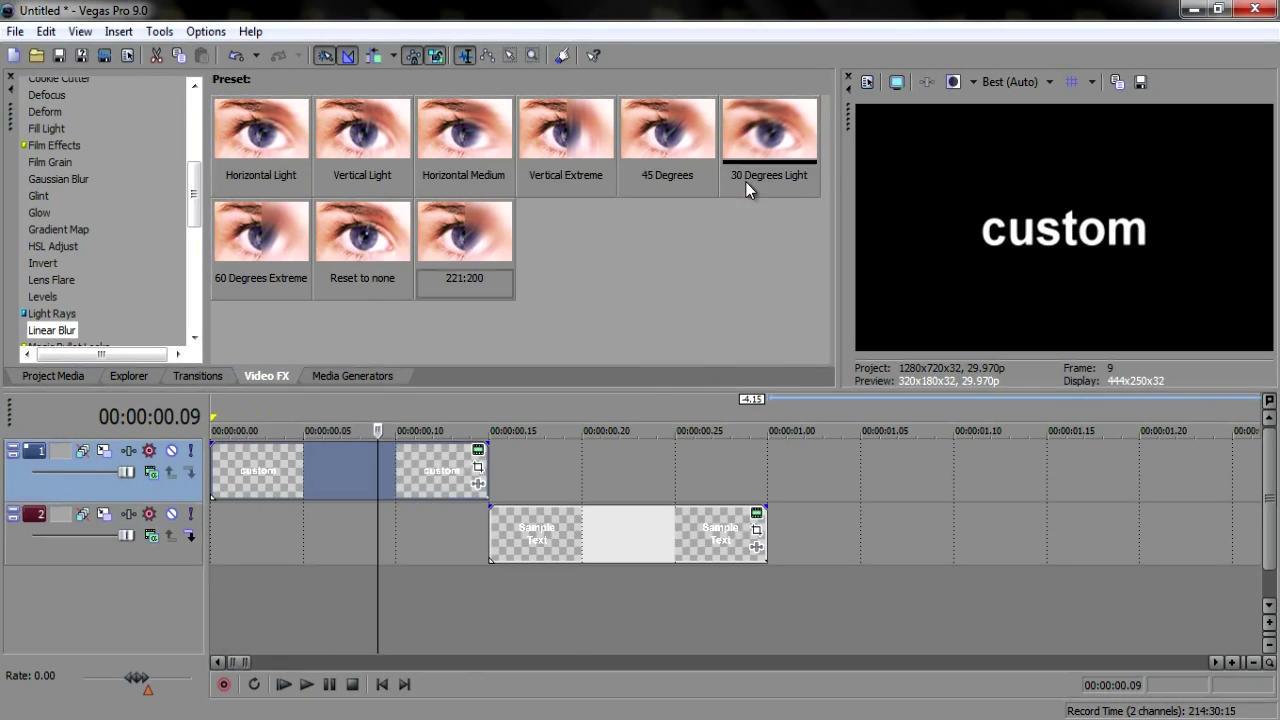
Step: Replace the sample text of the track 2 event with "transition"
{"action": "left_click", "coordinate": [597, 534]}
{"action": "left_click", "coordinate": [757, 514]}
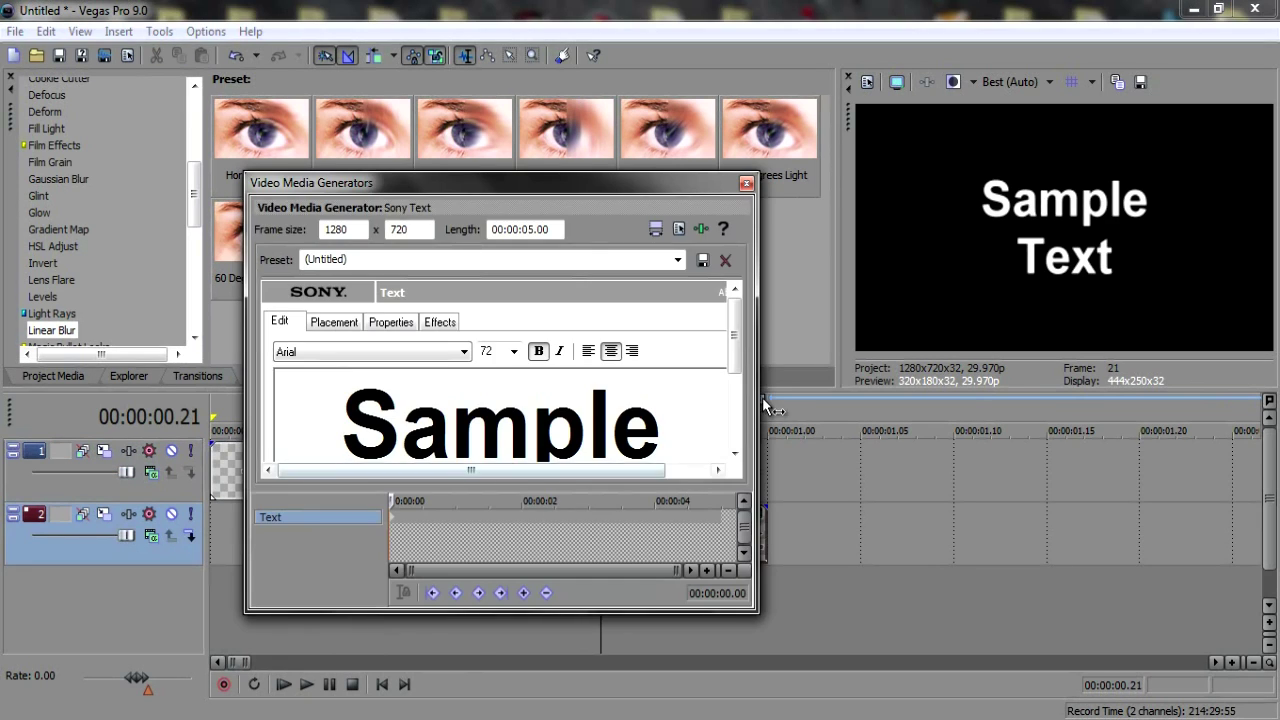
{"action": "left_click_drag", "start_coordinate": [734, 364], "coordinate": [28, 76]}
{"action": "type", "text": "tra"}
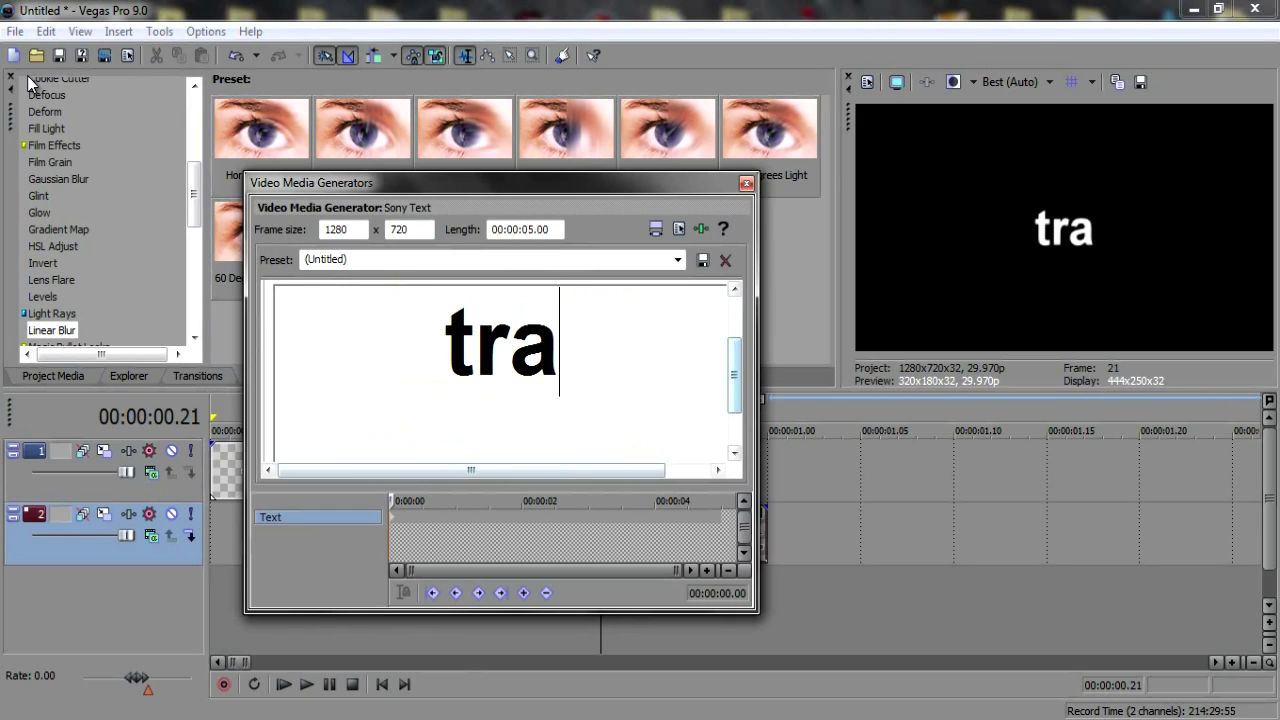
{"action": "type", "text": "nsition"}
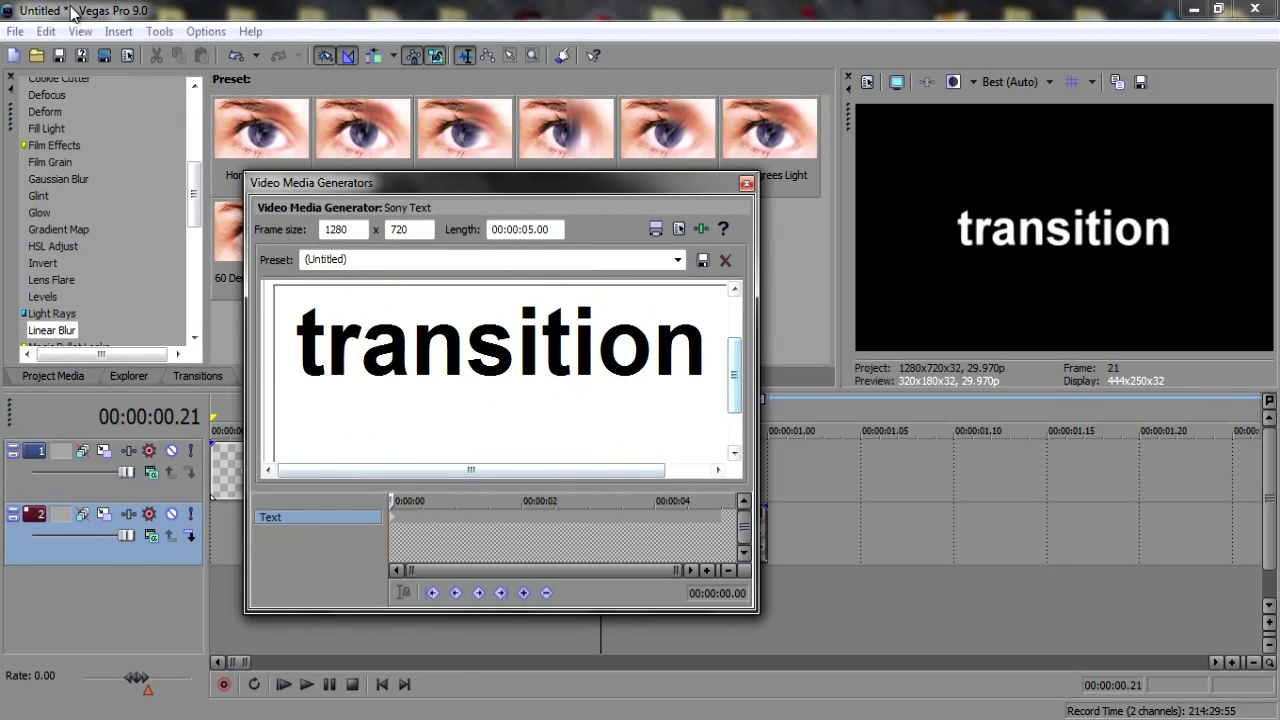
{"action": "left_click", "coordinate": [745, 184]}
Step: Open Pan/Crop for the "custom" event and shrink its crop frame at frame 0 to about 1,147 by 645
{"action": "left_click", "coordinate": [380, 467]}
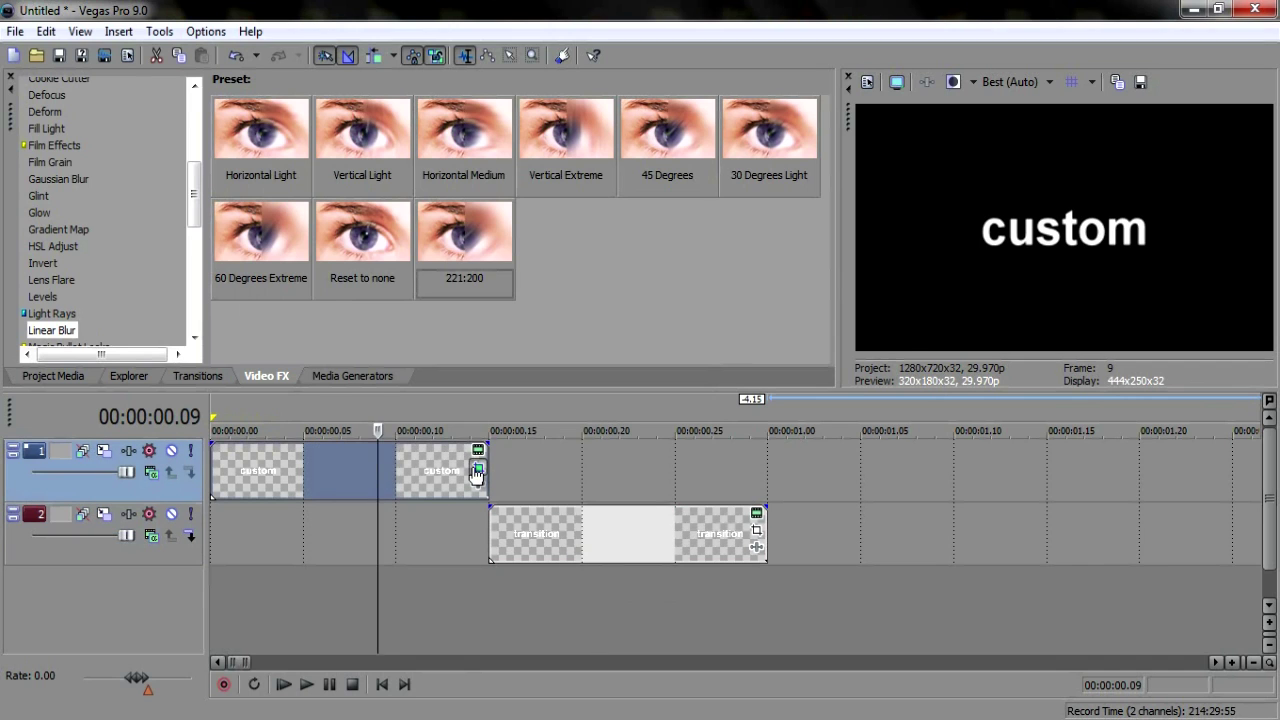
{"action": "left_click", "coordinate": [477, 472]}
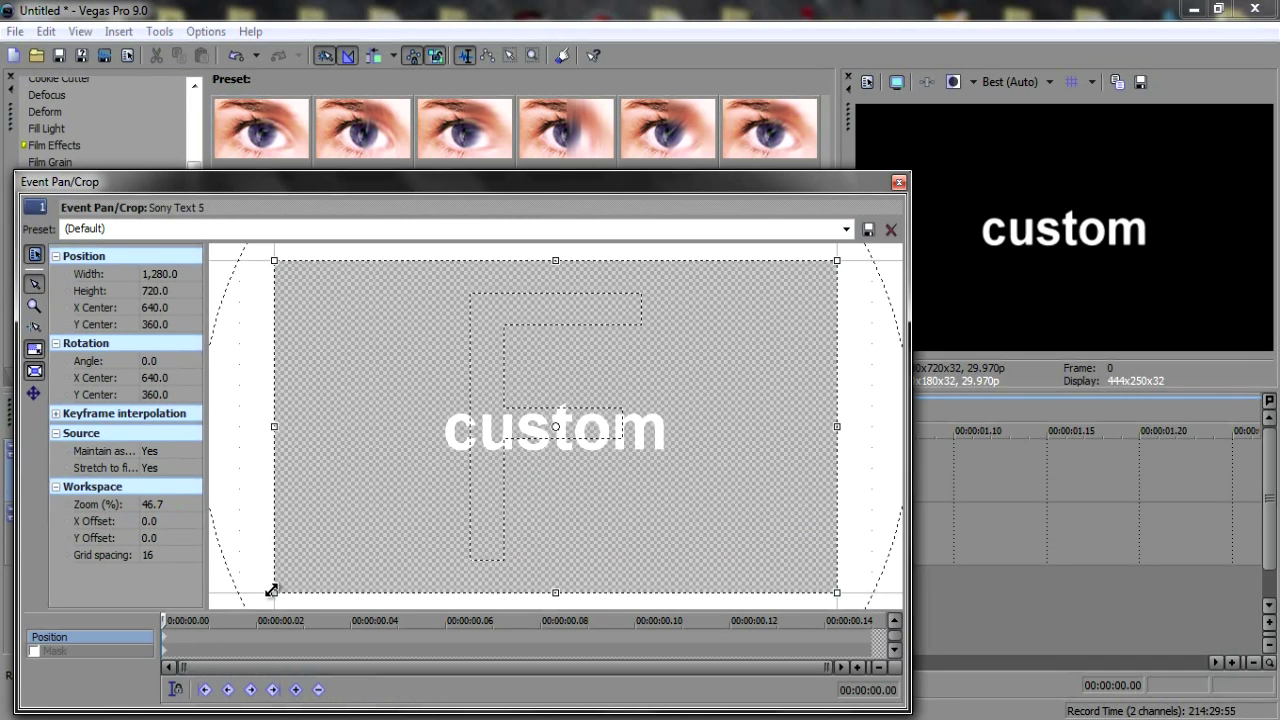
{"action": "left_click_drag", "start_coordinate": [271, 591], "coordinate": [299, 573]}
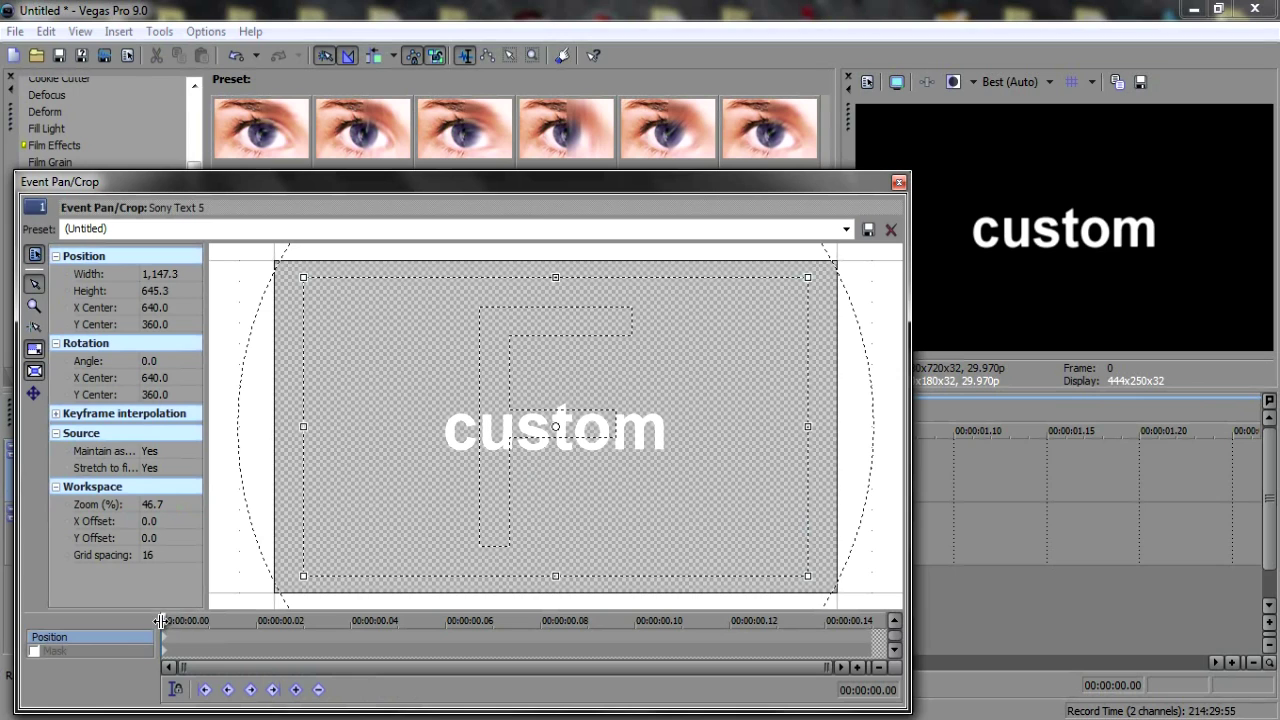
Step: Add shake keyframes every three frames up to 00:00:00.12, shifting the crop frame slightly each time, with the last centred at about 627, 362
{"action": "left_click_drag", "start_coordinate": [388, 517], "coordinate": [431, 504]}
{"action": "key", "text": "Right"}
{"action": "key", "text": "Right"}
{"action": "key", "text": "Right"}
{"action": "key", "text": "Right"}
{"action": "key", "text": "Right"}
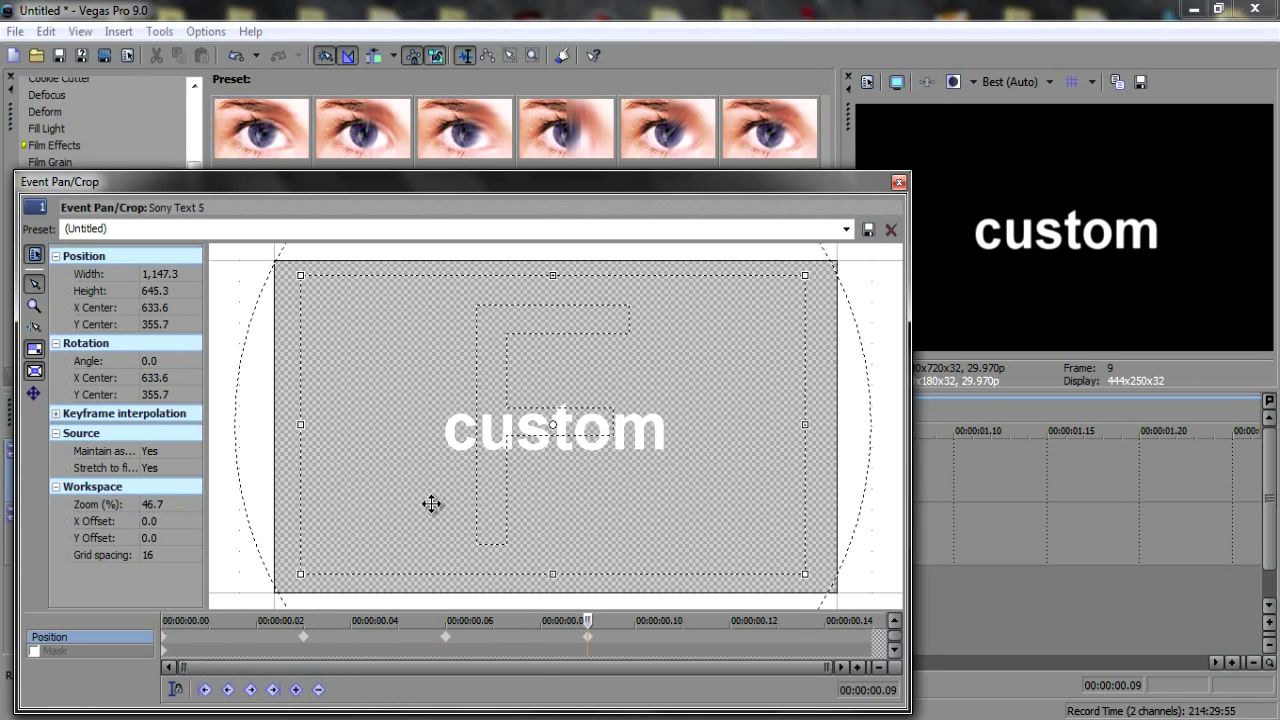
{"action": "key", "text": "Right"}
{"action": "key", "text": "Right"}
{"action": "key", "text": "Right"}
{"action": "key", "text": "Right"}
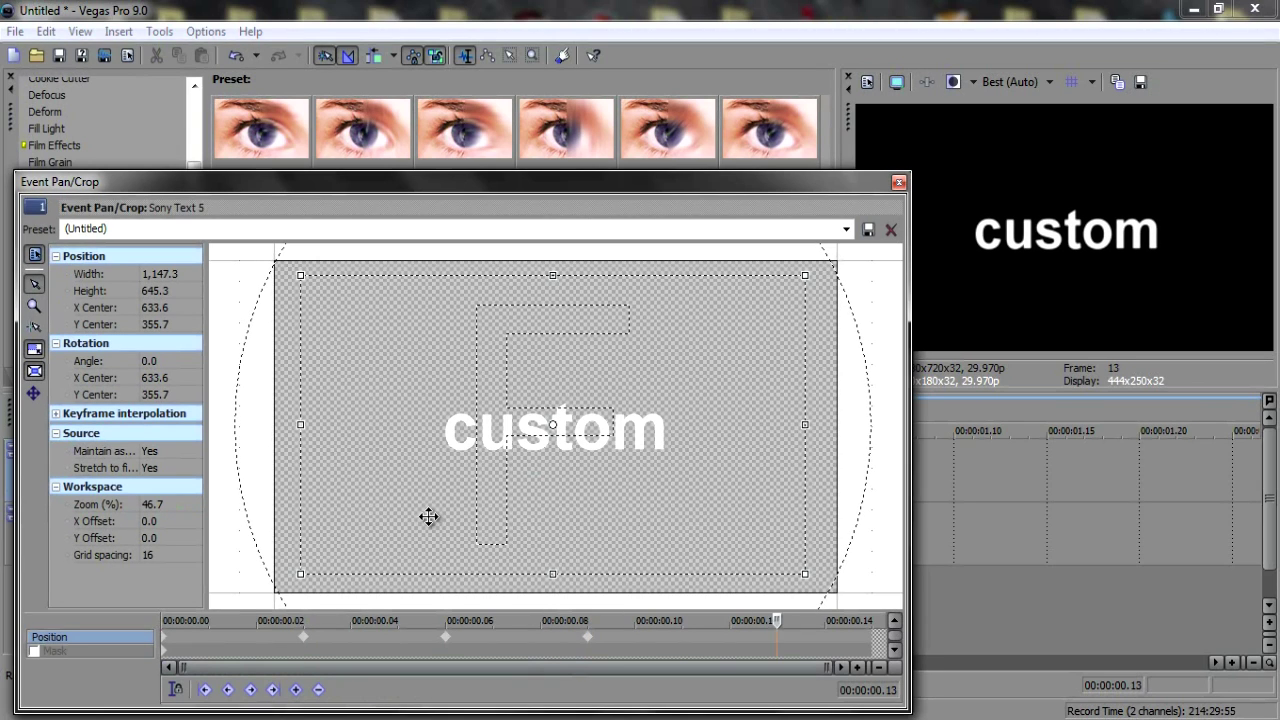
{"action": "left_click_drag", "start_coordinate": [427, 515], "coordinate": [424, 518]}
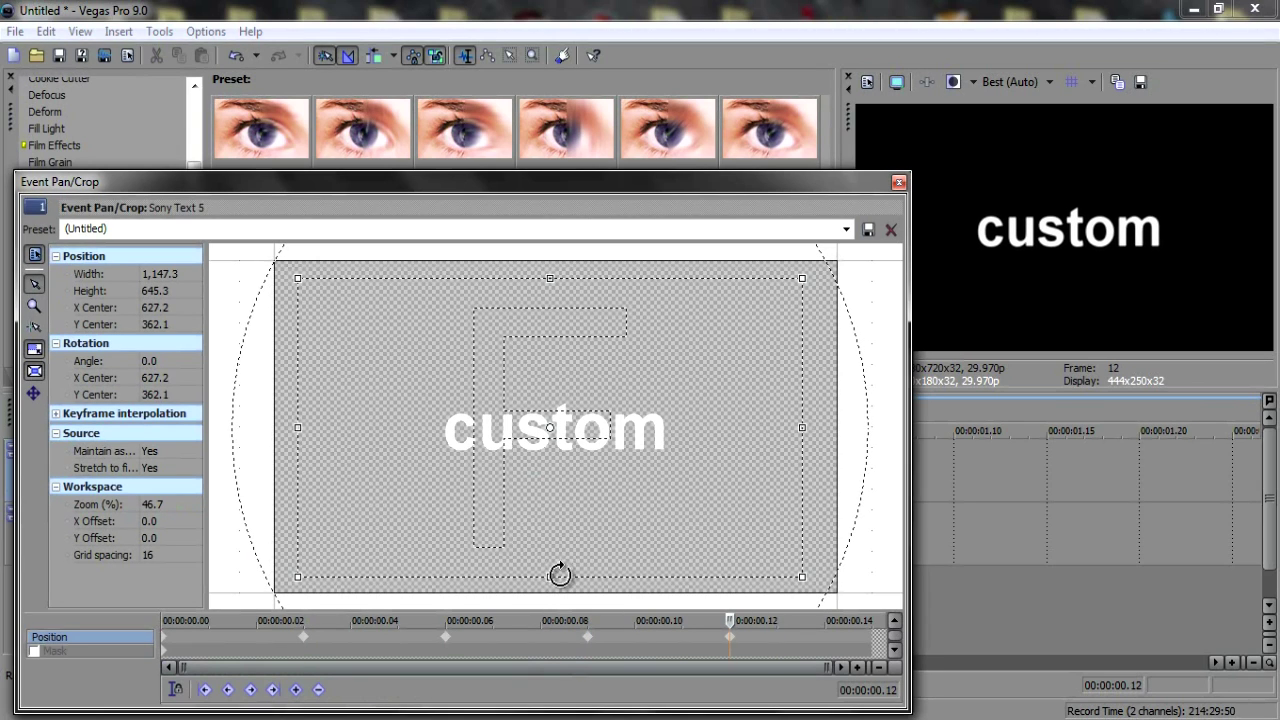
Step: Move the last shake keyframe to 00:00:00.11 and add one at 00:00:00.15, cropped to about 317 by 178 in the image's upper right
{"action": "key", "text": "Right"}
{"action": "key", "text": "Right"}
{"action": "key", "text": "Right"}
{"action": "left_click", "coordinate": [727, 638]}
{"action": "left_click_drag", "start_coordinate": [817, 619], "coordinate": [914, 630]}
{"action": "key", "text": "Left"}
{"action": "key", "text": "Right"}
{"action": "key", "text": "Right"}
{"action": "key", "text": "Left"}
{"action": "key", "text": "Left"}
{"action": "key", "text": "Left"}
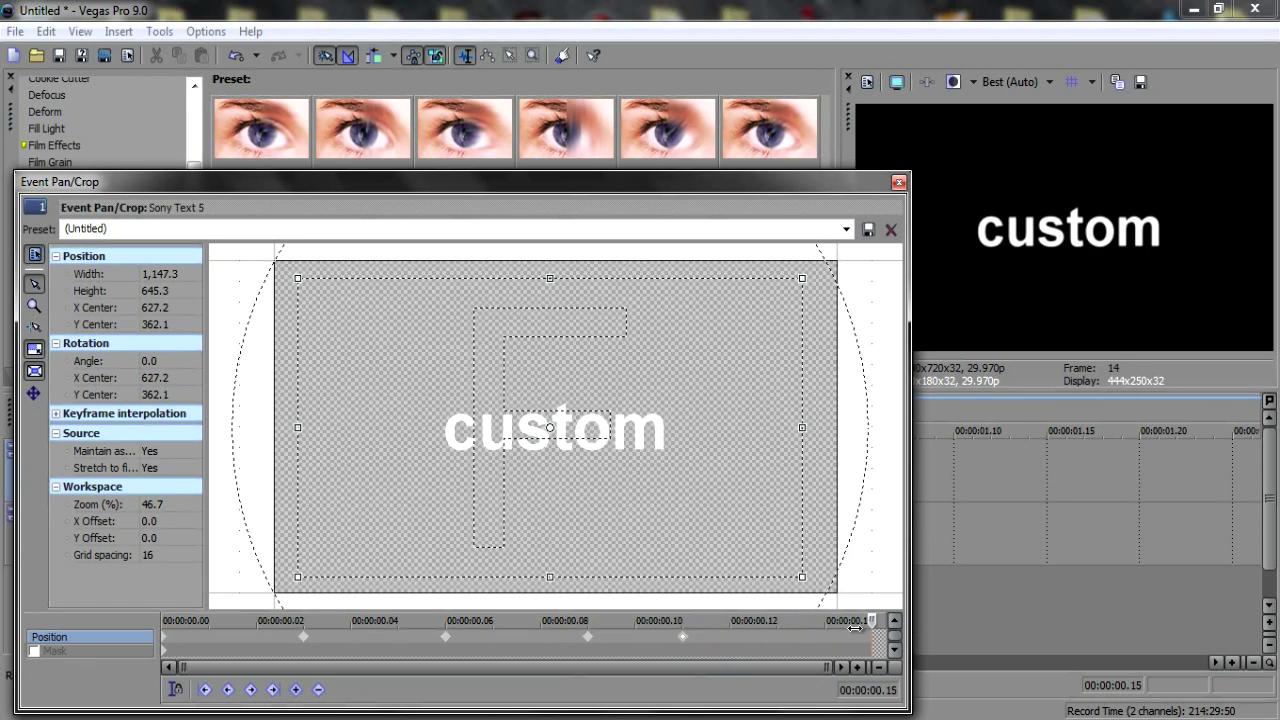
{"action": "key", "text": "Right"}
{"action": "left_click_drag", "start_coordinate": [801, 578], "coordinate": [751, 359]}
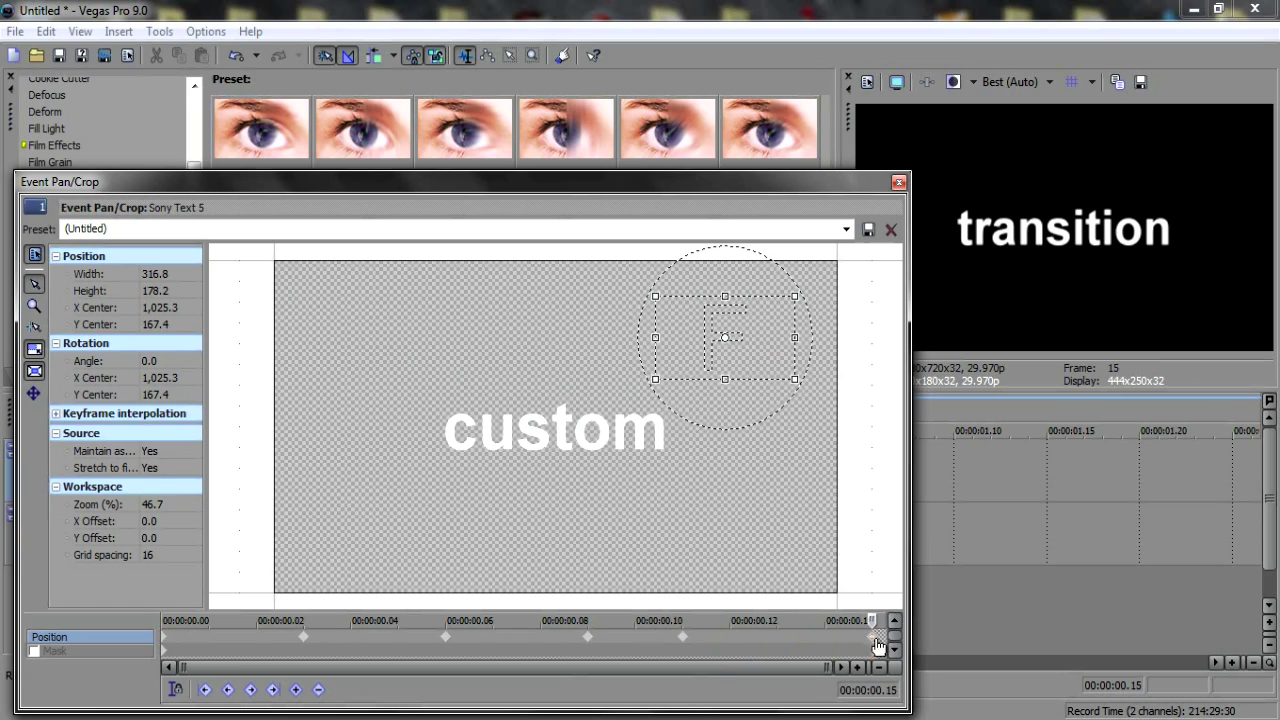
Step: Copy the last Pan/Crop keyframe of the "custom" event and paste it at frame 0 of the "transition" event's Pan/Crop
{"action": "right_click", "coordinate": [877, 645]}
{"action": "left_click", "coordinate": [925, 437]}
{"action": "left_click", "coordinate": [898, 182]}
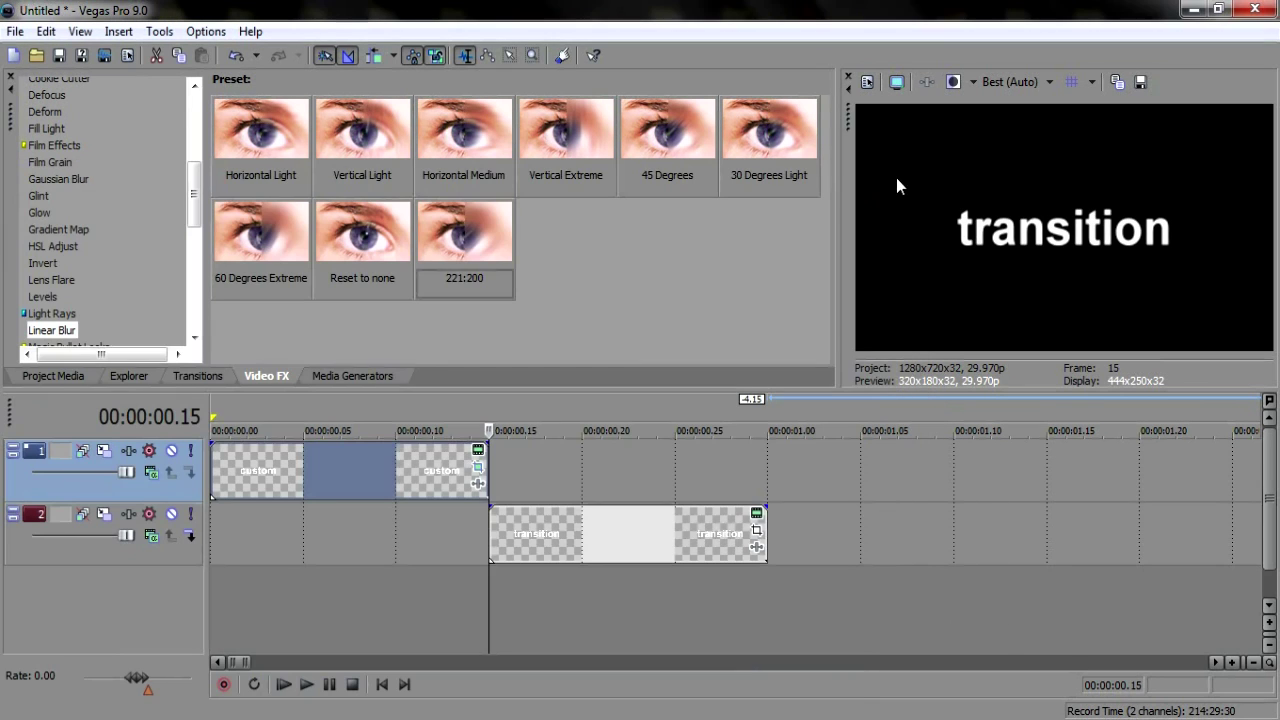
{"action": "left_click", "coordinate": [757, 530]}
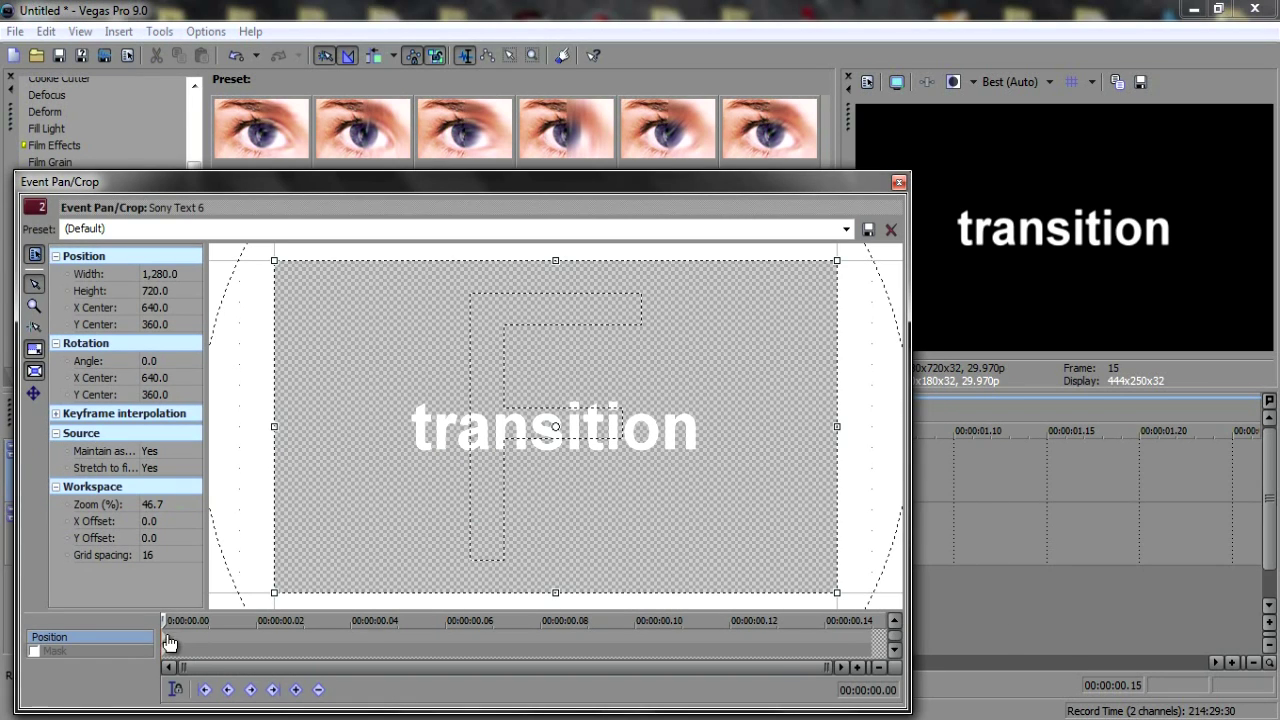
{"action": "key", "text": "ctrl+v"}
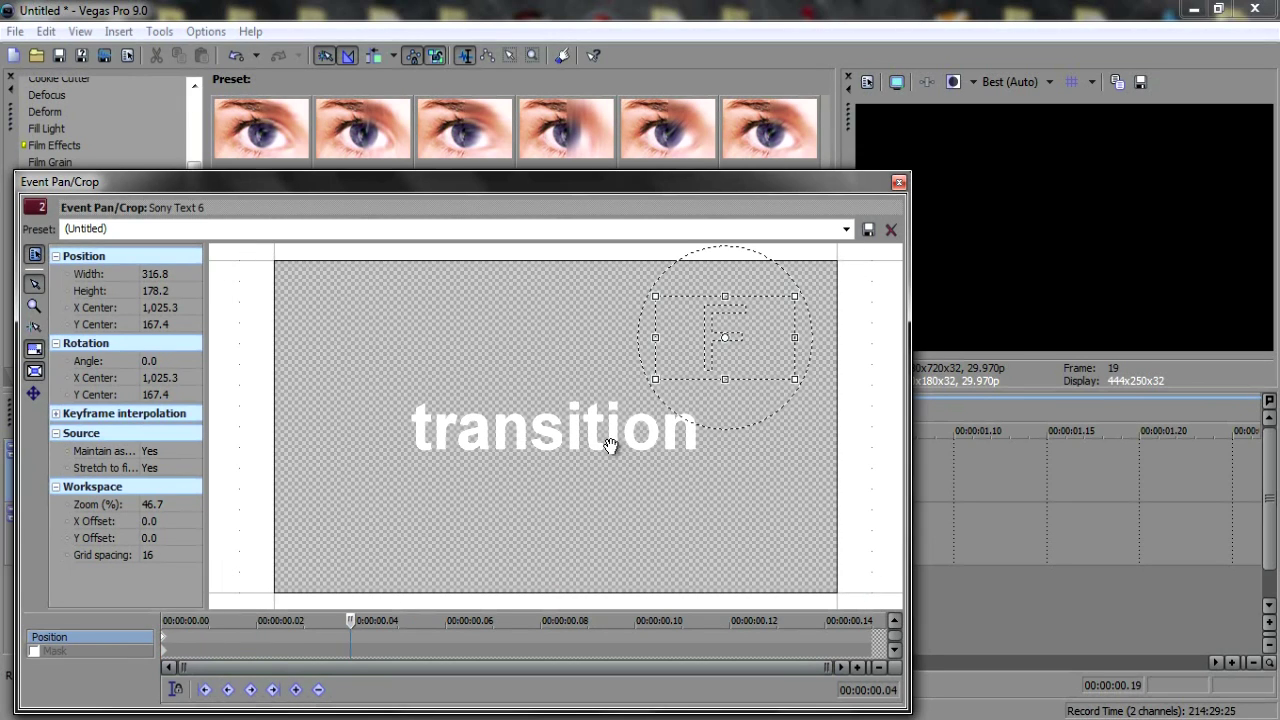
Step: Enlarge the crop frame to about 1,066 by 600 at 00:00:00.04 and add slightly shifted shake keyframes at 00:00:00.07 and 00:00:00.10
{"action": "left_click_drag", "start_coordinate": [694, 345], "coordinate": [311, 590]}
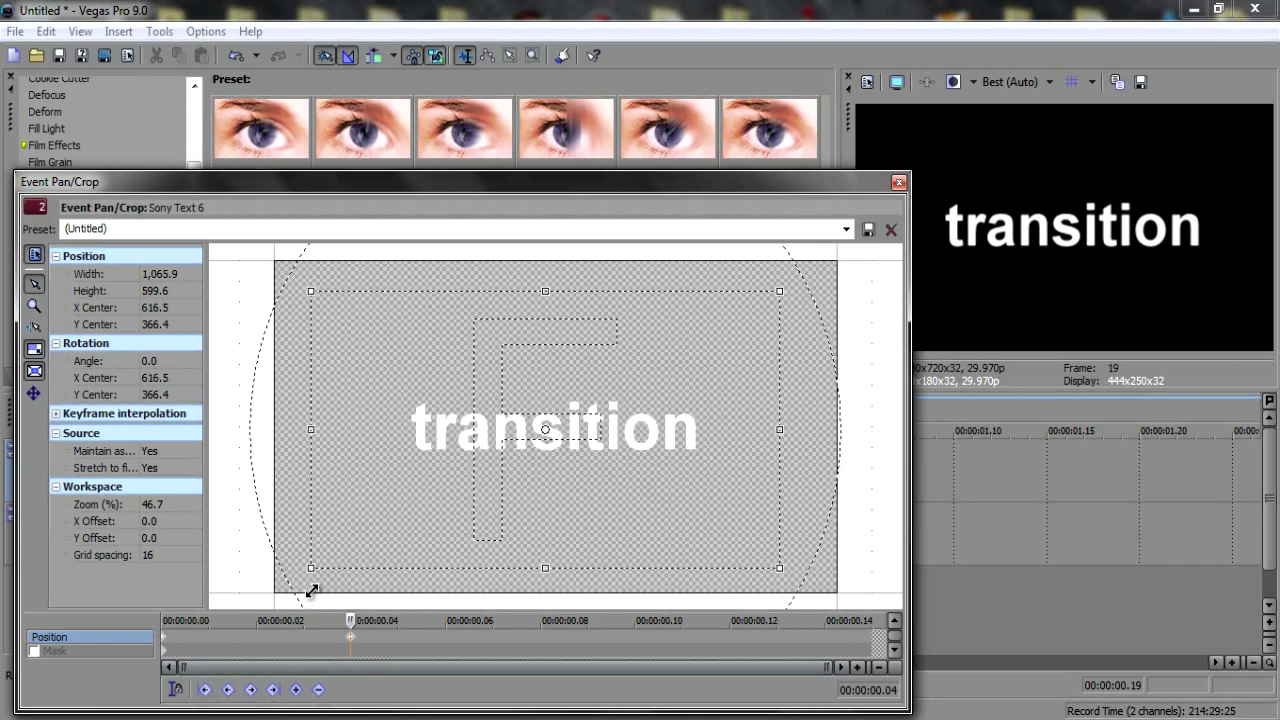
{"action": "key", "text": "Right"}
{"action": "key", "text": "Right"}
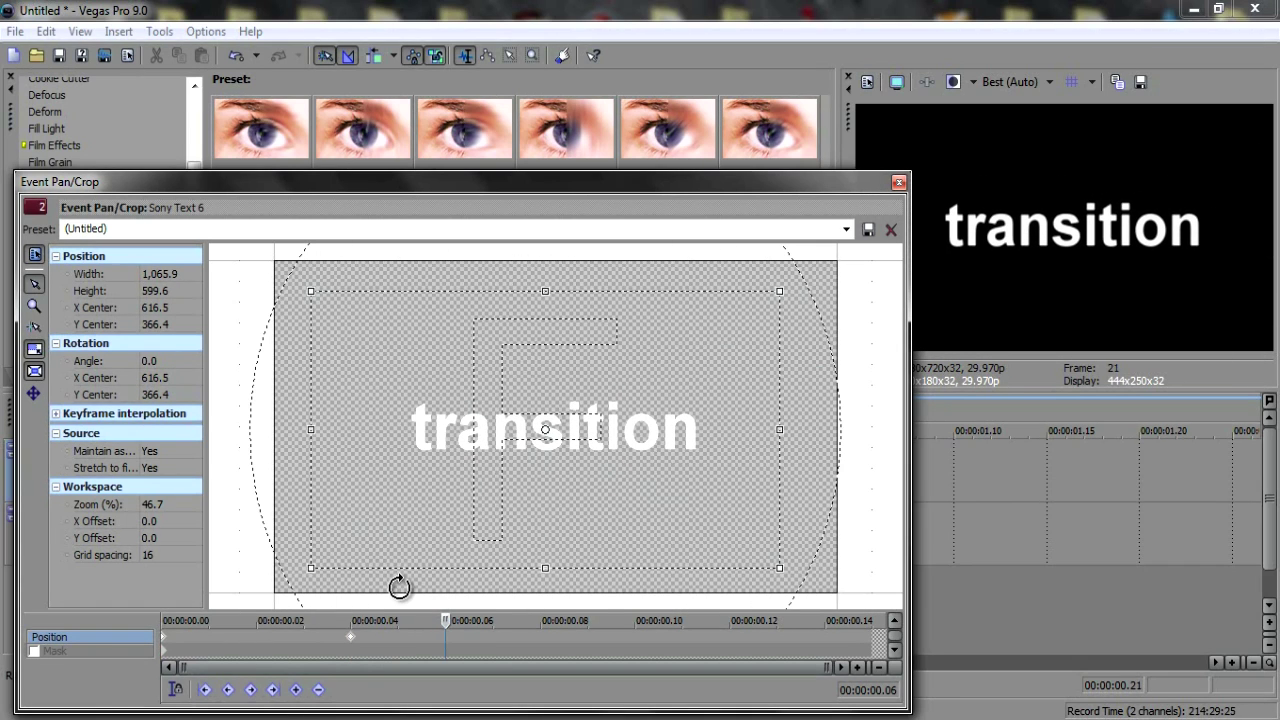
{"action": "key", "text": "Left"}
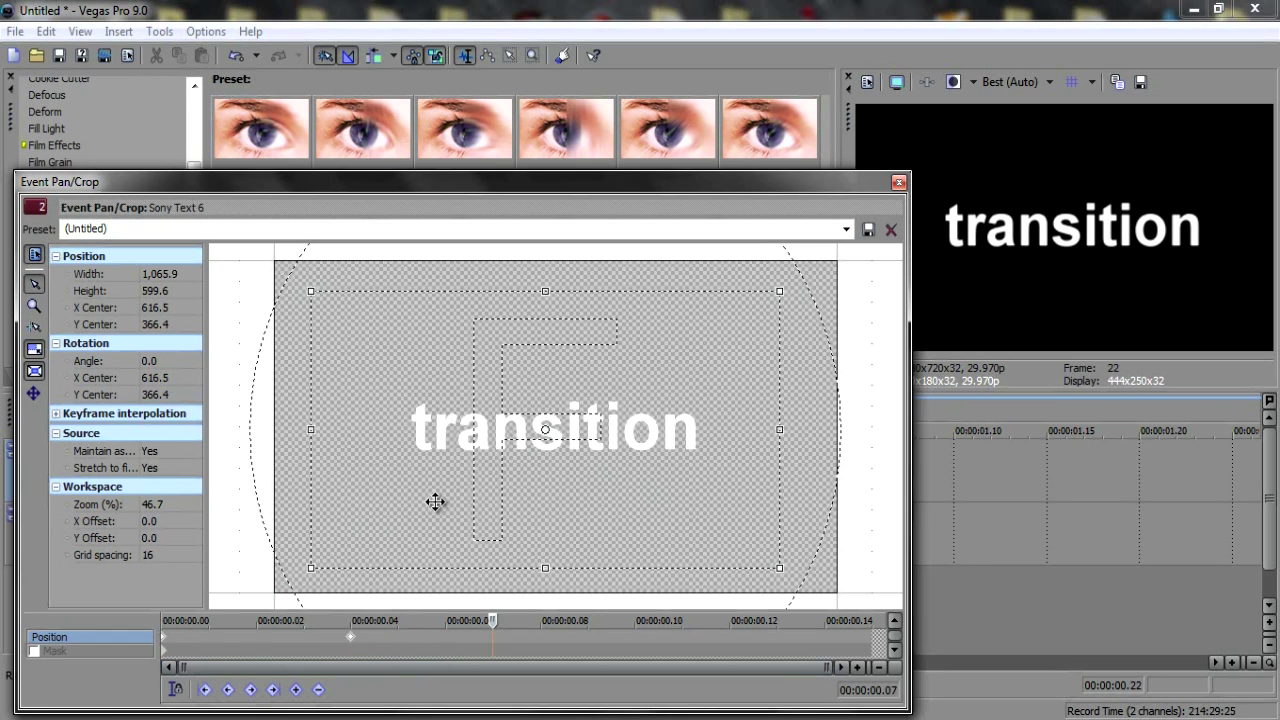
{"action": "left_click_drag", "start_coordinate": [435, 502], "coordinate": [417, 530]}
{"action": "key", "text": "Right"}
{"action": "key", "text": "Right"}
{"action": "key", "text": "Right"}
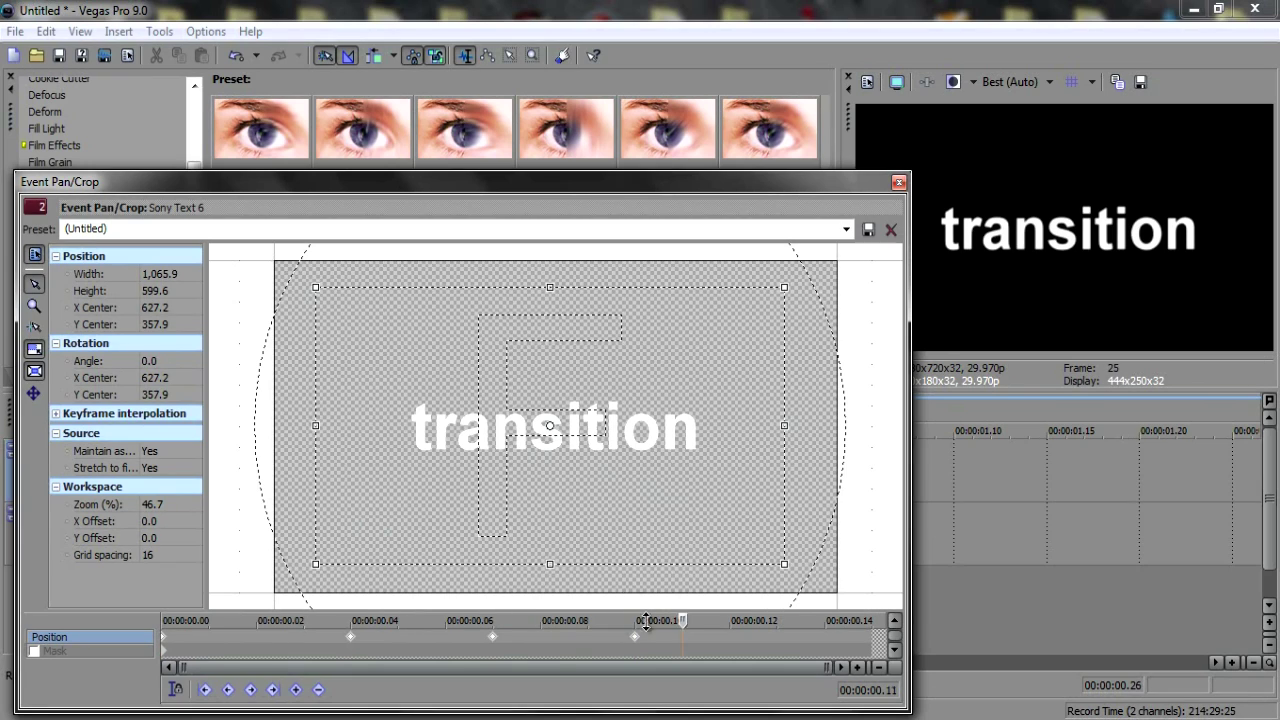
Step: Add one more shake keyframe past 00:00:00.10 by shifting the "transition" crop frame slightly, and close Pan/Crop
{"action": "key", "text": "Right"}
{"action": "key", "text": "Right"}
{"action": "left_click_drag", "start_coordinate": [609, 509], "coordinate": [644, 483]}
{"action": "key", "text": "Right"}
{"action": "key", "text": "Right"}
{"action": "left_click", "coordinate": [898, 182]}
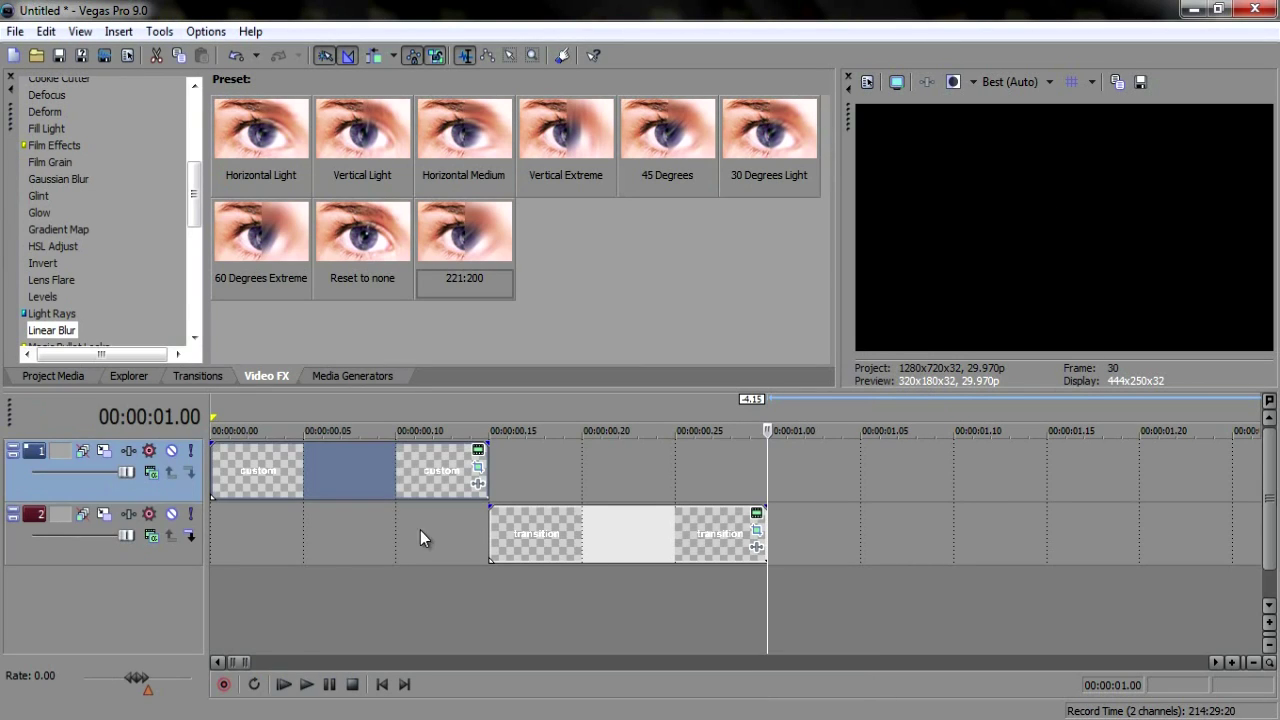
Step: Step through the timeline frame by frame to review the shake and zoom across both text events
{"action": "left_click", "coordinate": [293, 550]}
{"action": "key", "text": "Right"}
{"action": "key", "text": "Right"}
{"action": "key", "text": "Right"}
{"action": "key", "text": "Right"}
{"action": "key", "text": "Right"}
{"action": "key", "text": "Right"}
{"action": "key", "text": "Right"}
{"action": "key", "text": "Right"}
{"action": "key", "text": "Right"}
{"action": "key", "text": "Right"}
{"action": "key", "text": "Right"}
{"action": "key", "text": "Right"}
{"action": "key", "text": "Right"}
{"action": "key", "text": "Right"}
{"action": "key", "text": "Right"}
{"action": "key", "text": "Right"}
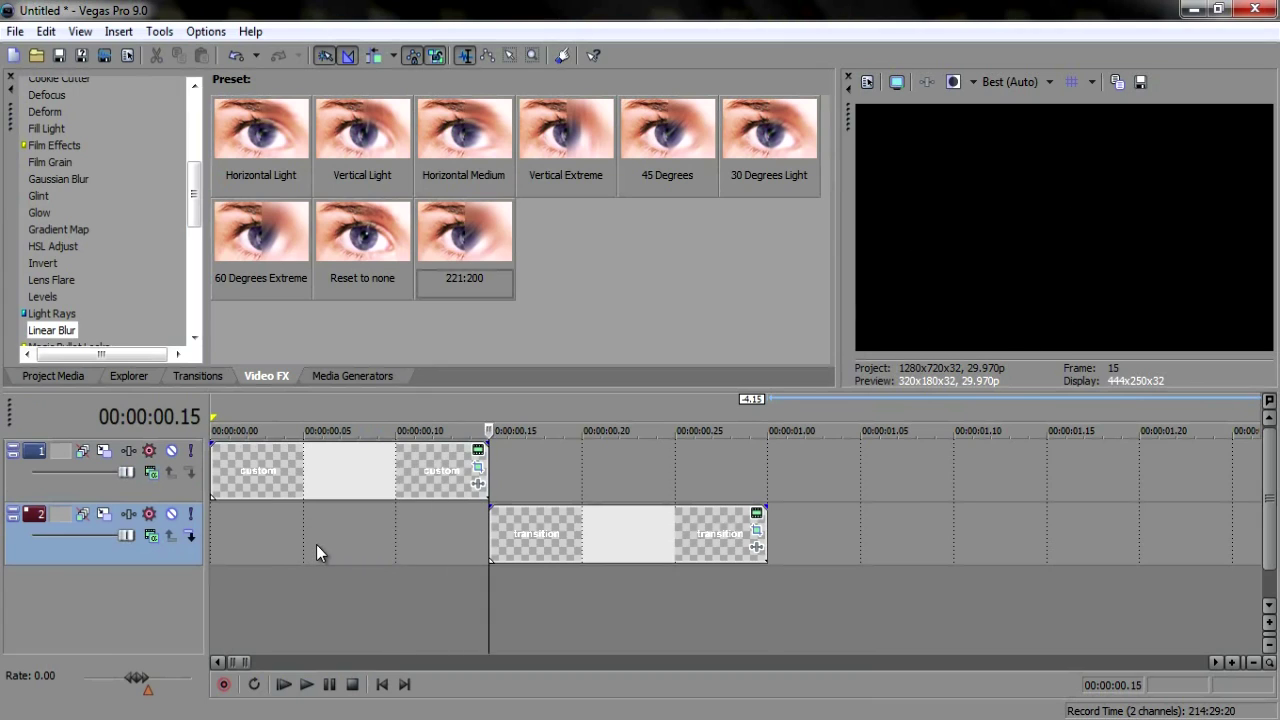
{"action": "left_click", "coordinate": [319, 541]}
{"action": "key", "text": "Right"}
{"action": "key", "text": "Right"}
{"action": "key", "text": "Right"}
{"action": "key", "text": "Right"}
{"action": "key", "text": "Right"}
{"action": "key", "text": "Right"}
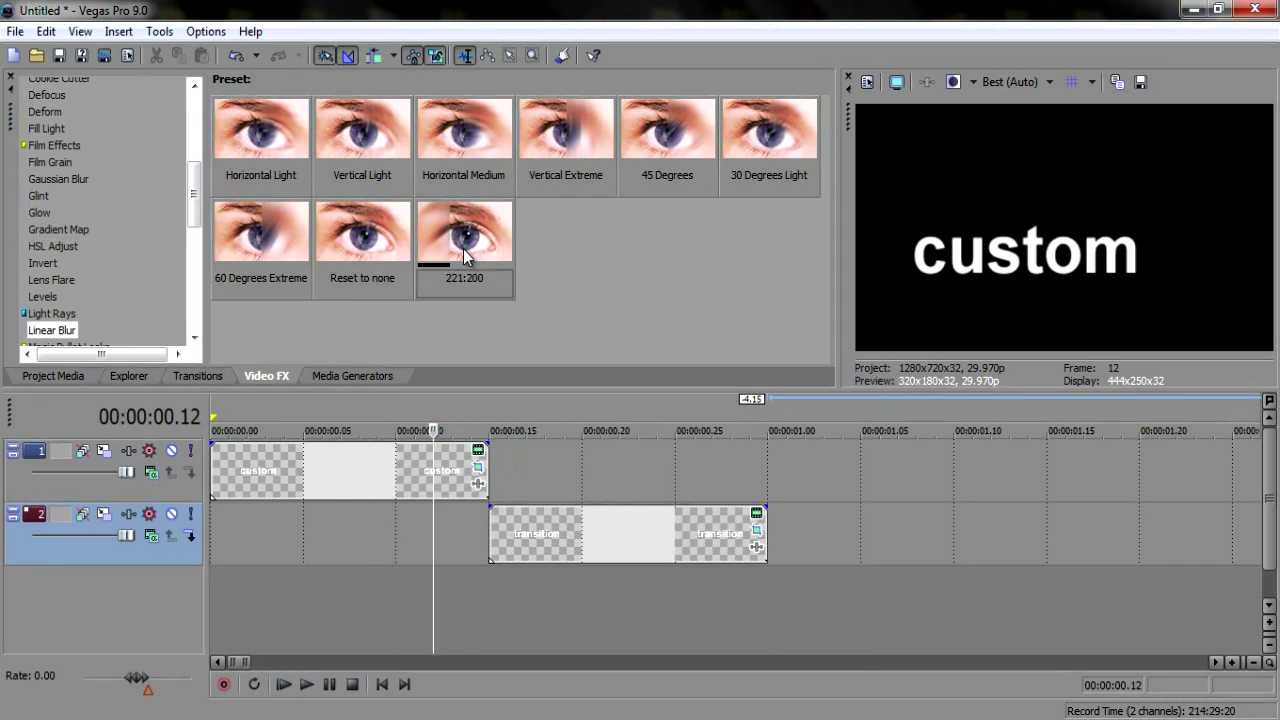
Step: Apply the Linear Blur preset 221:200 to the "custom" event, keyframe it at the event's end, and set the Amount to 0 at 00:00:00.10
{"action": "left_click_drag", "start_coordinate": [463, 249], "coordinate": [456, 482]}
{"action": "left_click", "coordinate": [403, 567]}
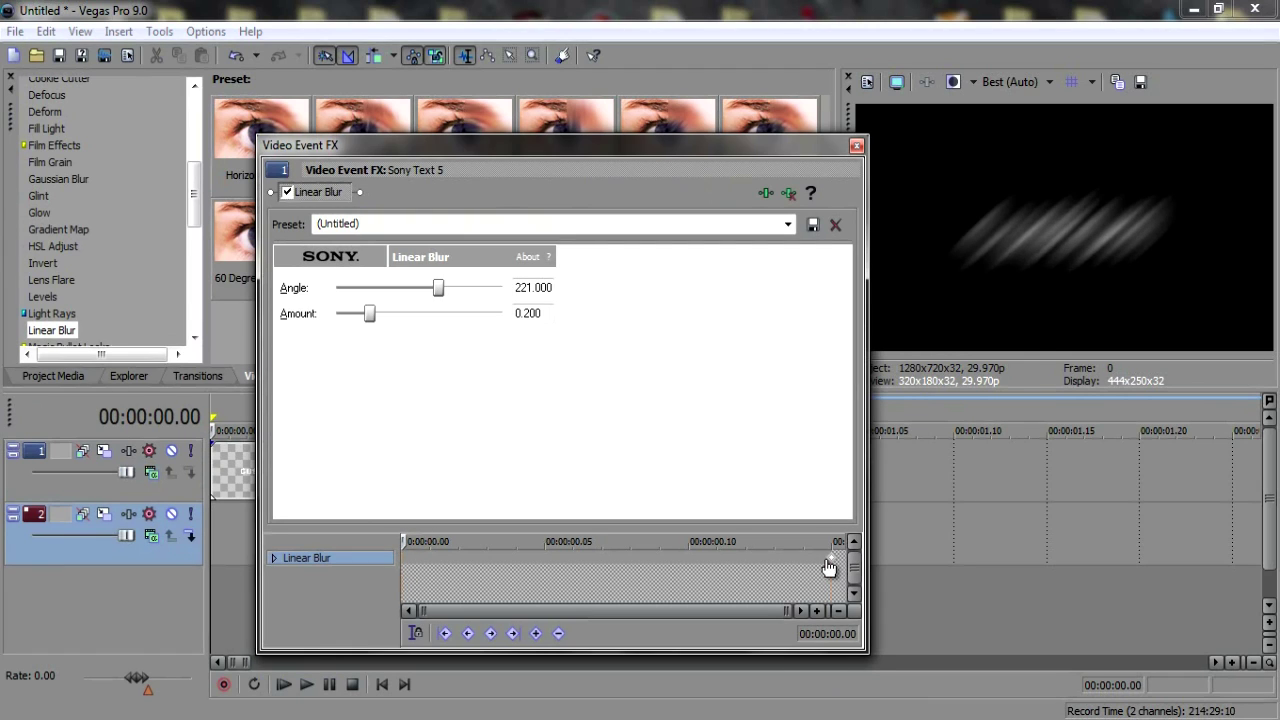
{"action": "key", "text": "space"}
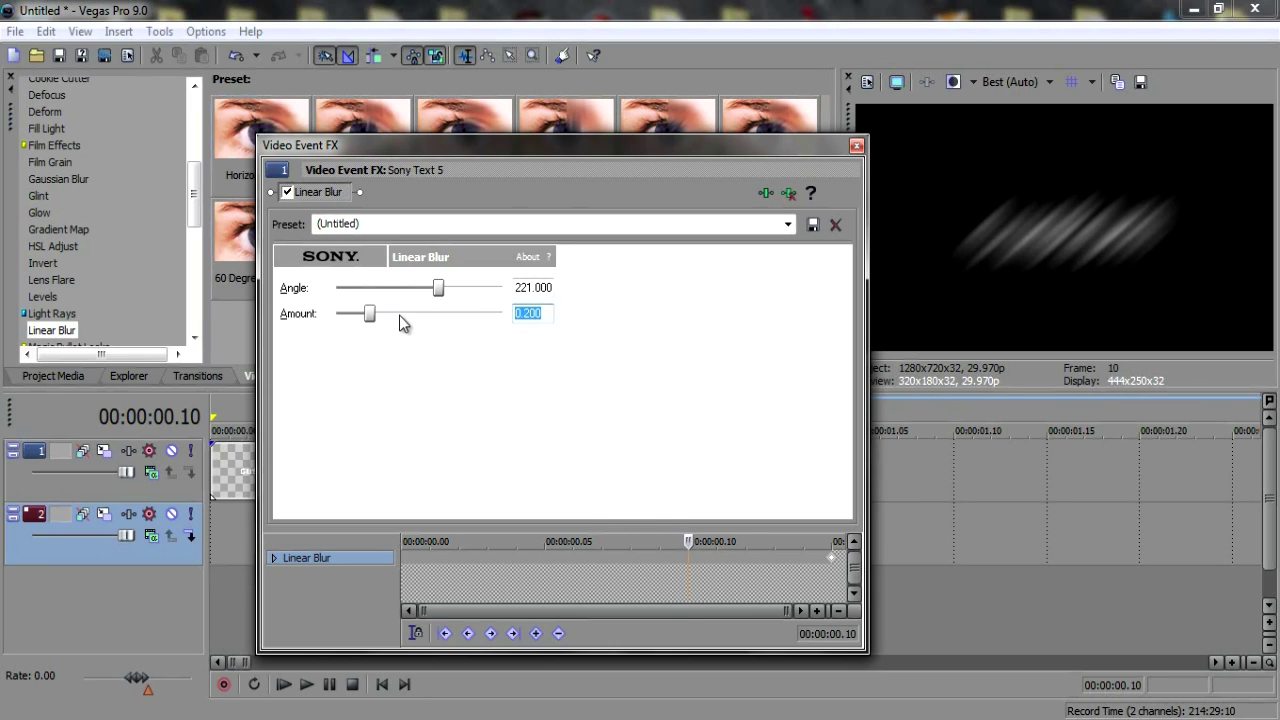
{"action": "type", "text": "0"}
{"action": "key", "text": "Return"}
{"action": "left_click", "coordinate": [856, 146]}
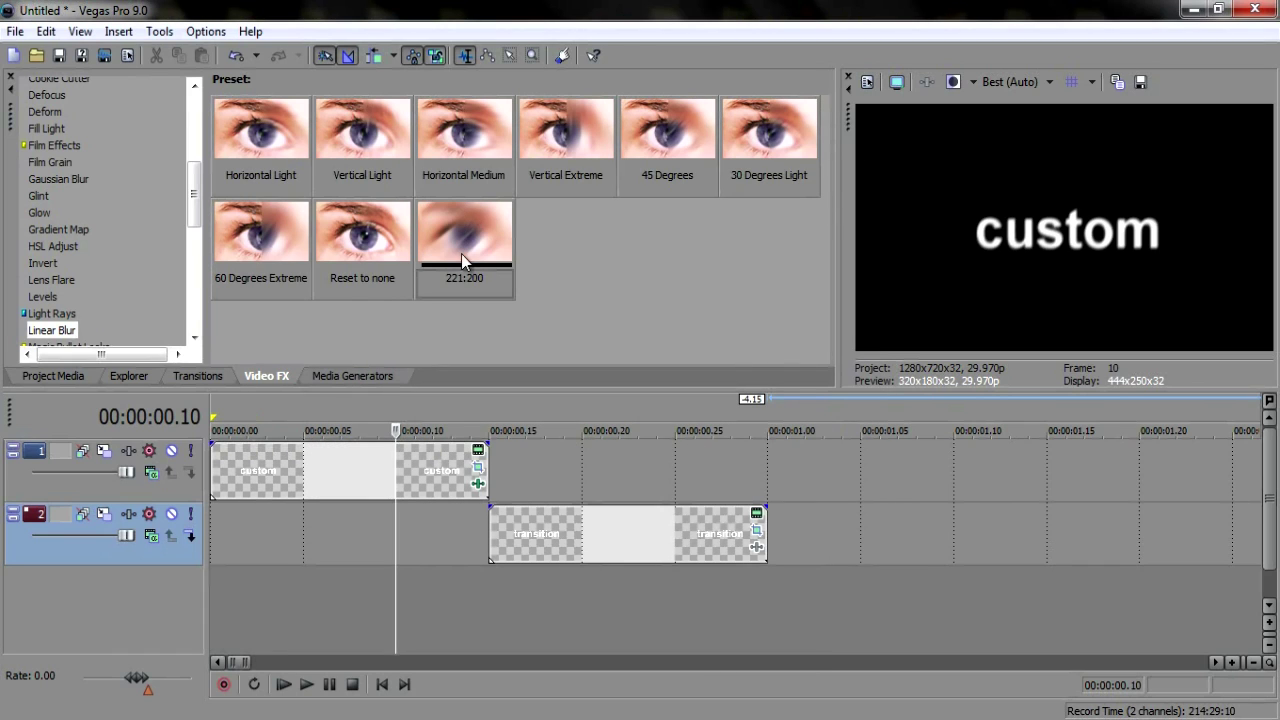
Step: Apply the Linear Blur preset 221:200 to the "transition" event and keyframe its Amount to 0 at 00:00:00.06
{"action": "left_click_drag", "start_coordinate": [462, 224], "coordinate": [521, 523]}
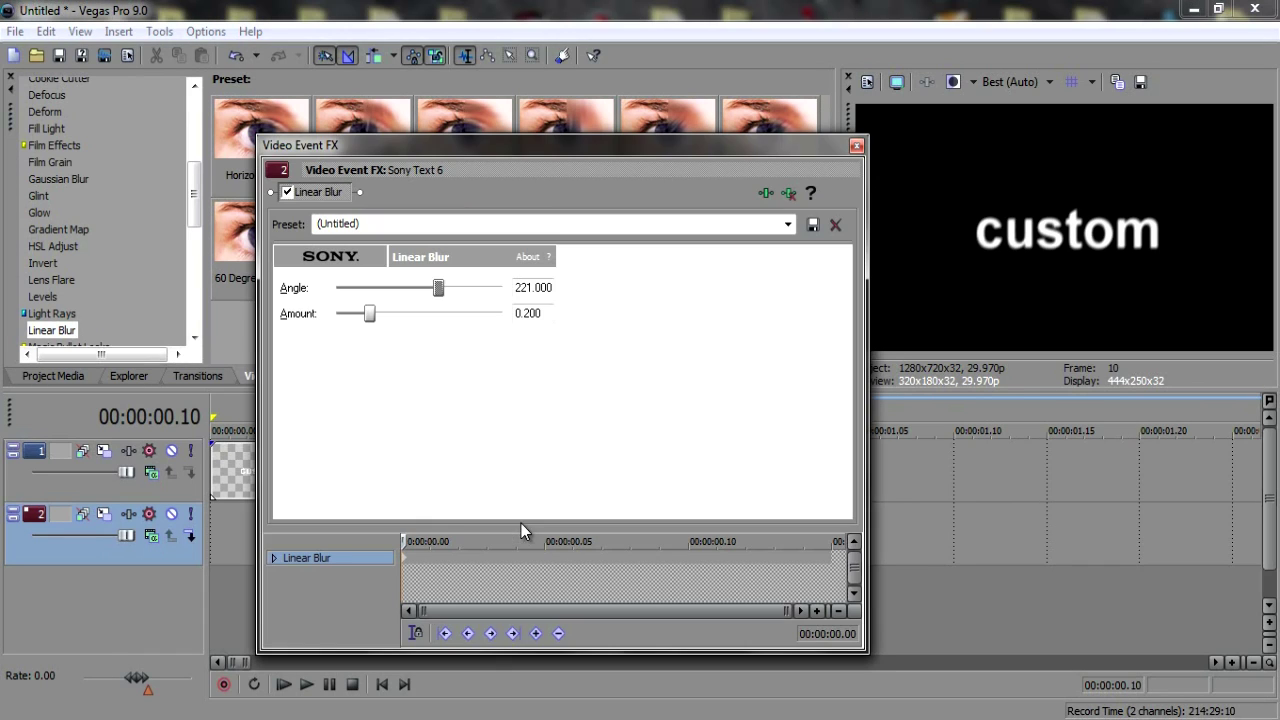
{"action": "left_click", "coordinate": [404, 540]}
{"action": "key", "text": "Right"}
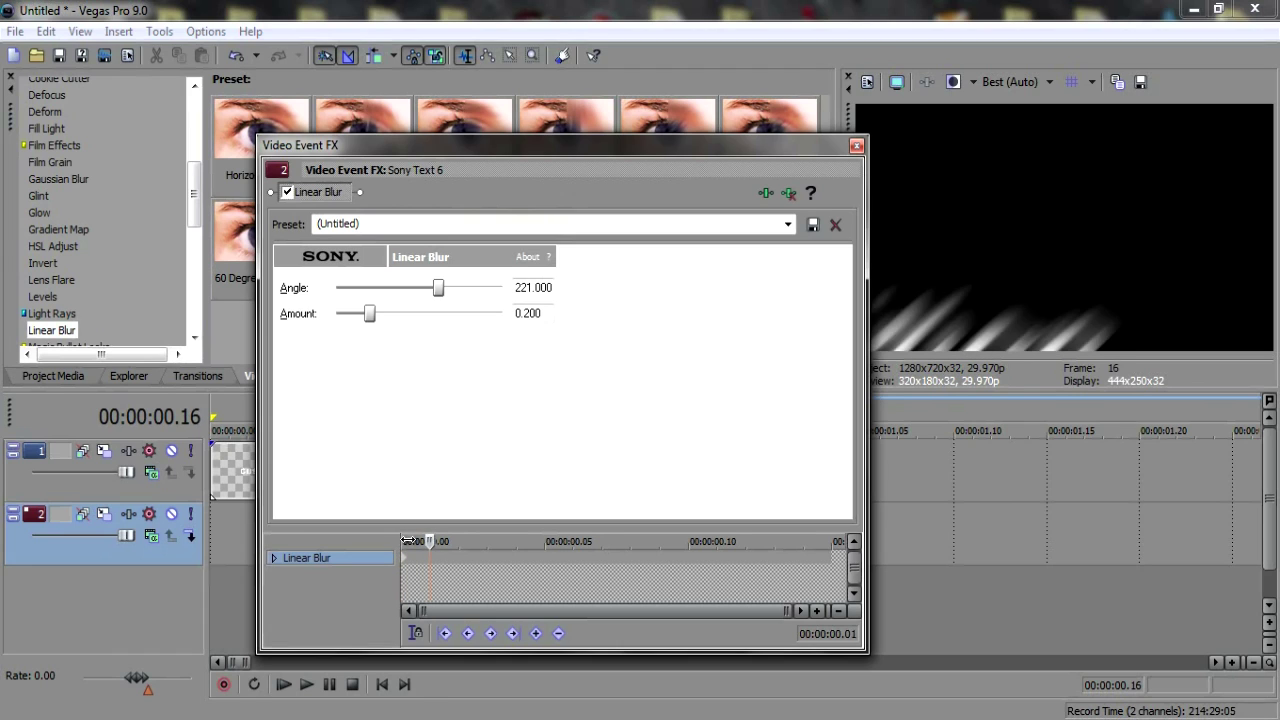
{"action": "left_click_drag", "start_coordinate": [369, 314], "coordinate": [306, 328]}
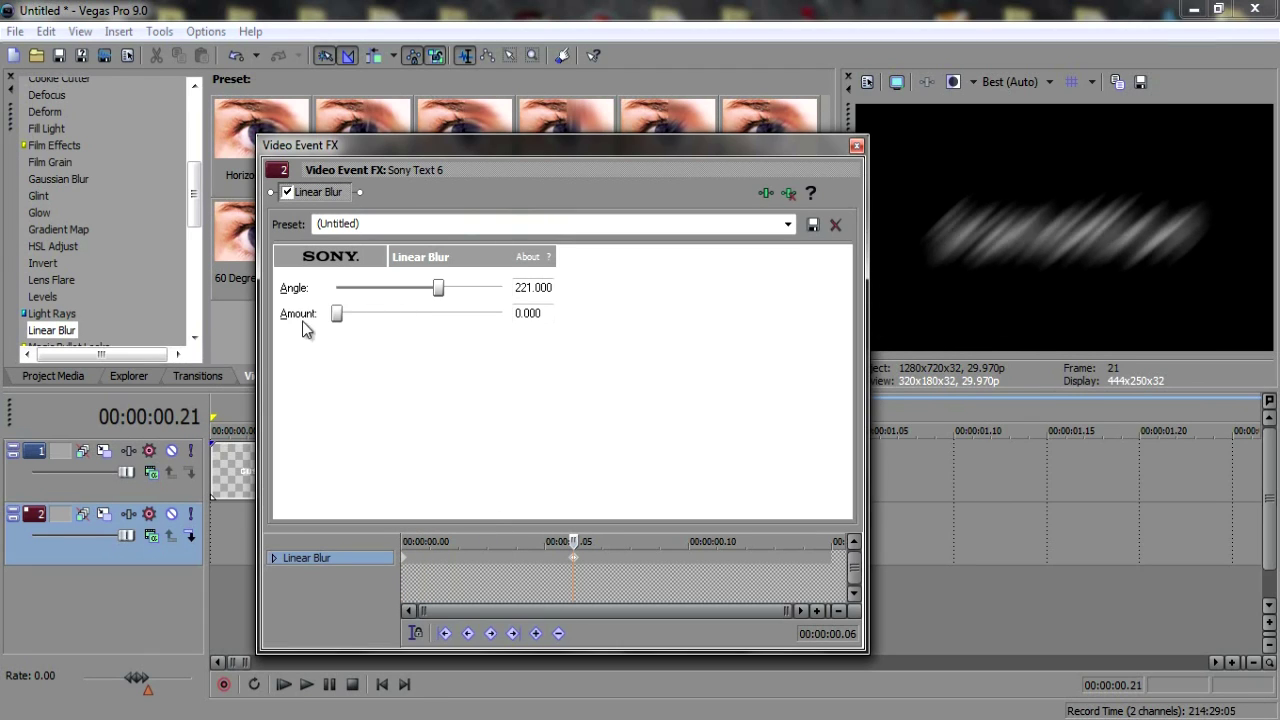
{"action": "left_click", "coordinate": [857, 146]}
Step: Play the timeline repeatedly from the start and scrub the "transition" event to check the blurred shake-and-zoom transition
{"action": "left_click", "coordinate": [269, 533]}
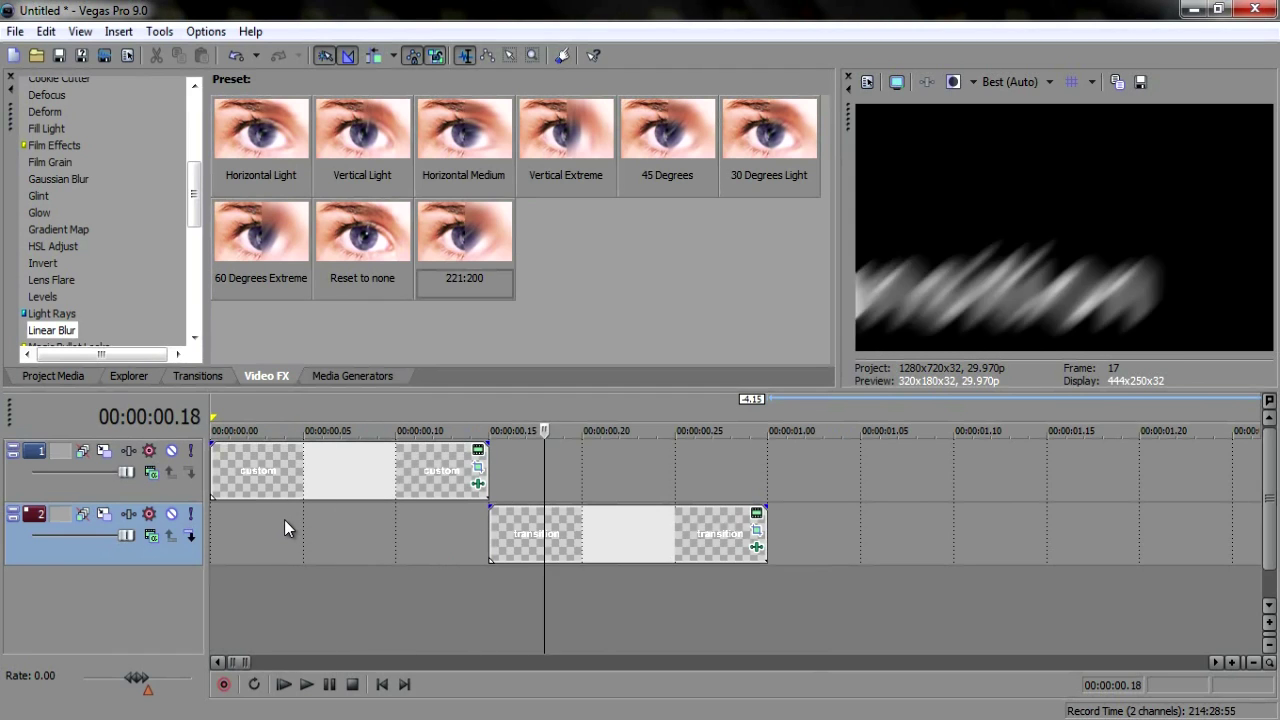
{"action": "left_click", "coordinate": [345, 470]}
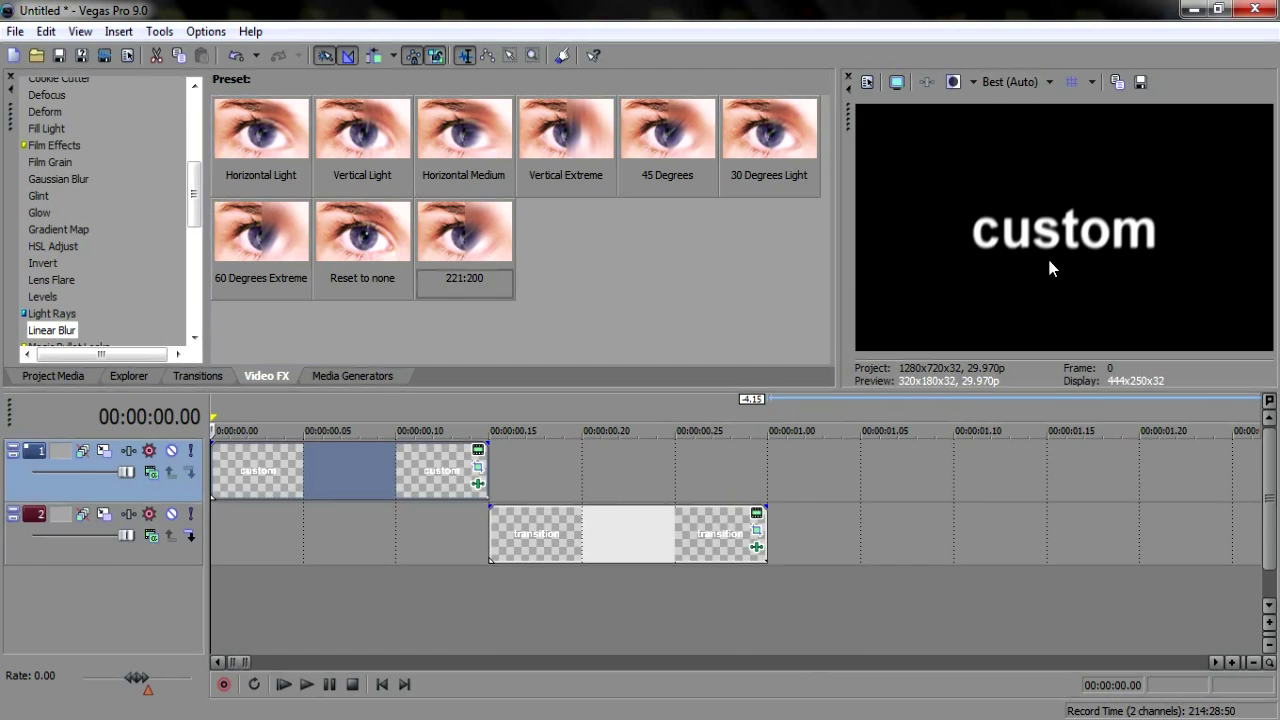
{"action": "left_click", "coordinate": [972, 81]}
{"action": "left_click", "coordinate": [1021, 100]}
{"action": "left_click", "coordinate": [329, 685]}
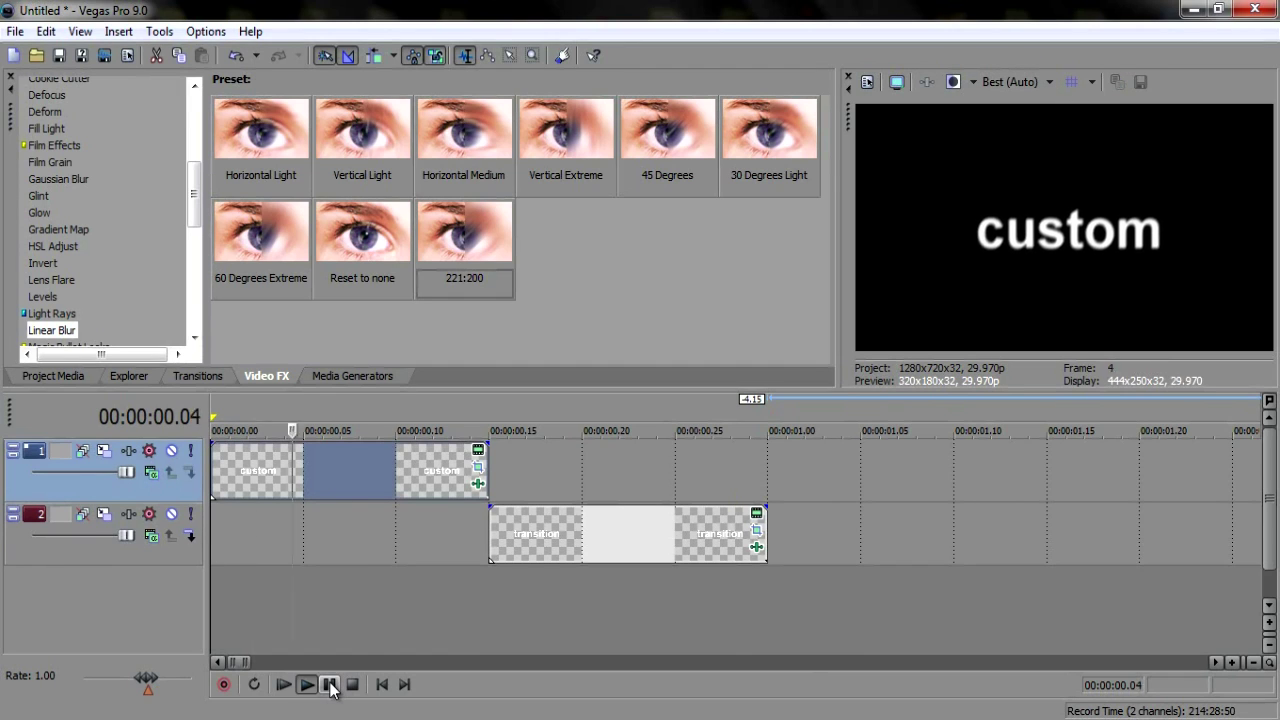
{"action": "left_click", "coordinate": [241, 531]}
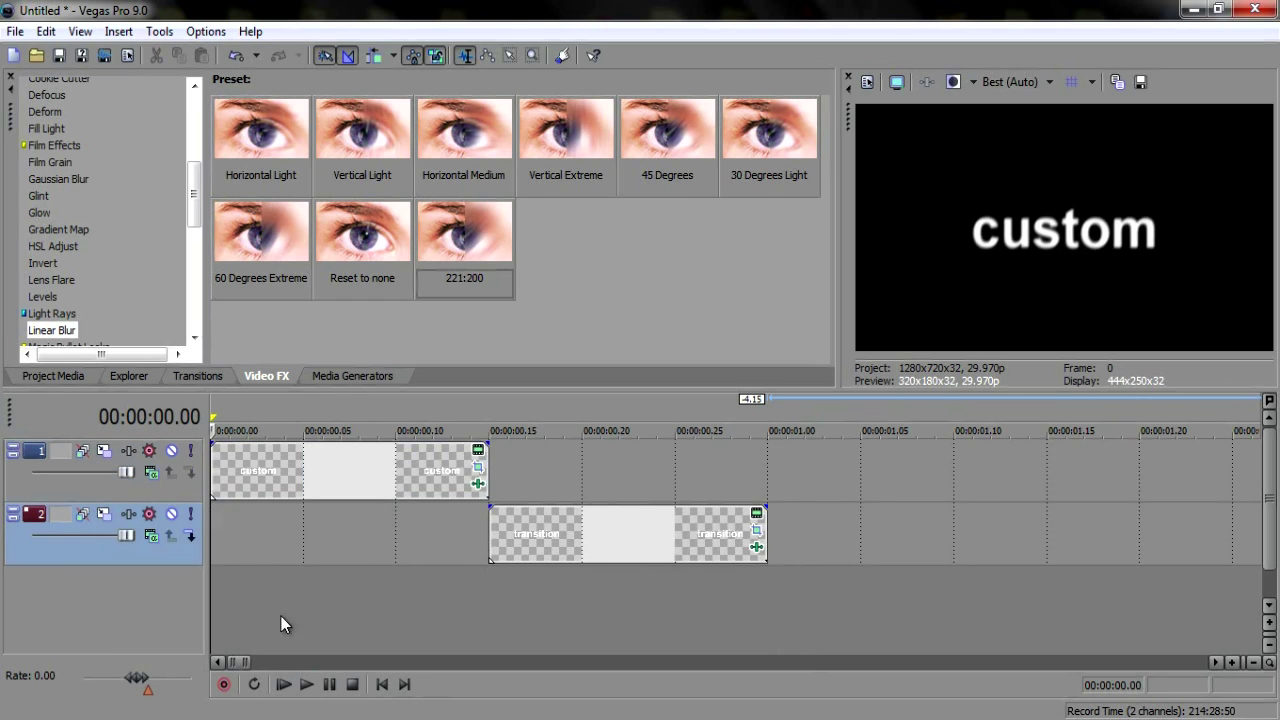
{"action": "left_click", "coordinate": [333, 686]}
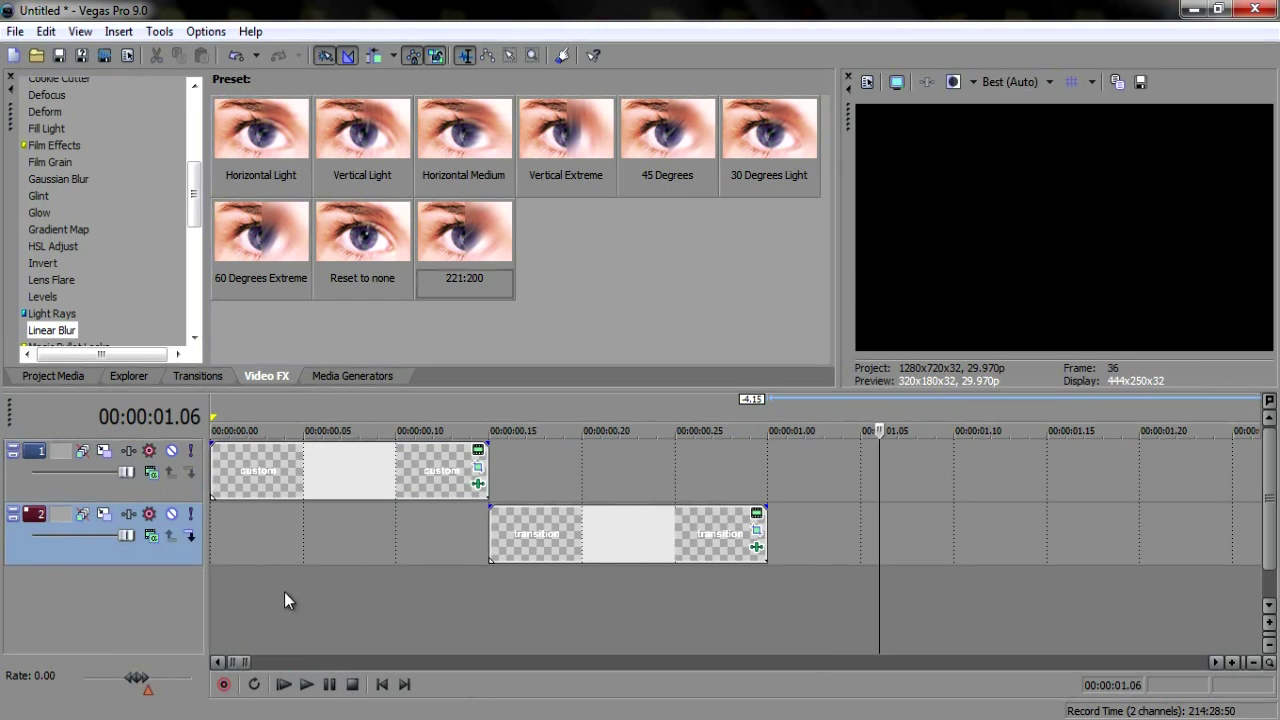
{"action": "left_click", "coordinate": [228, 499]}
{"action": "left_click", "coordinate": [306, 684]}
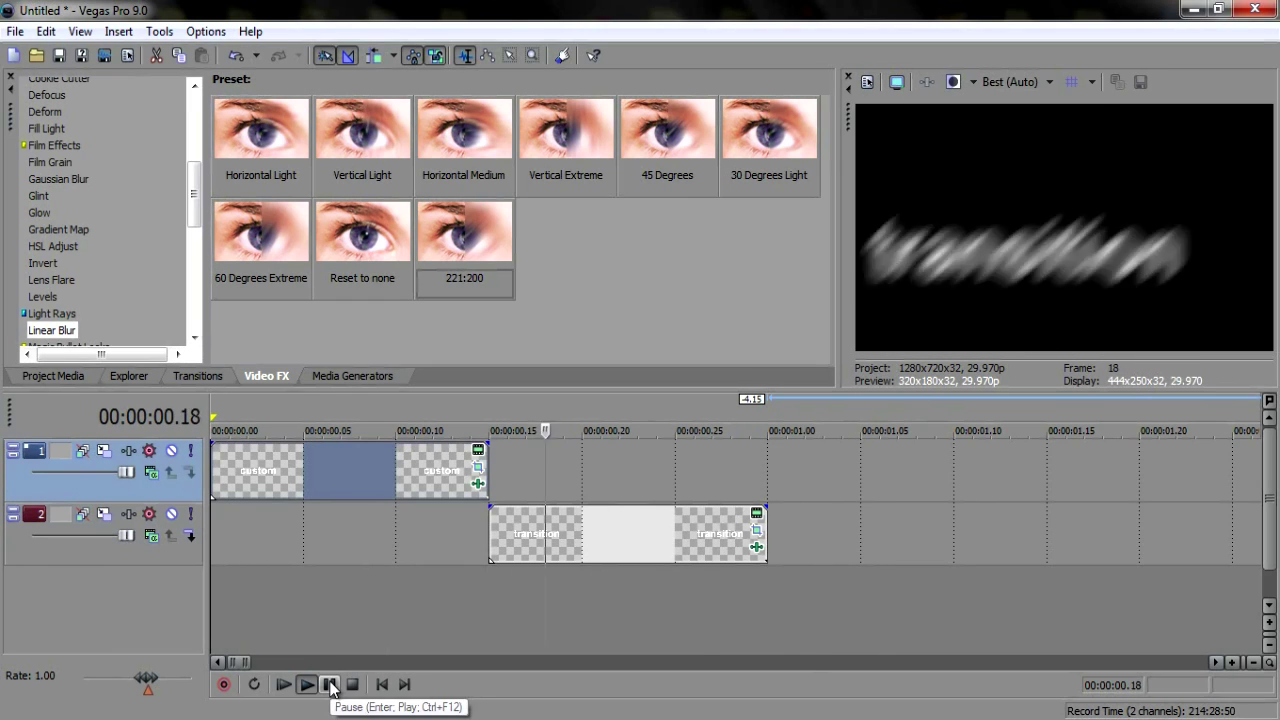
{"action": "left_click", "coordinate": [329, 685]}
{"action": "left_click", "coordinate": [242, 530]}
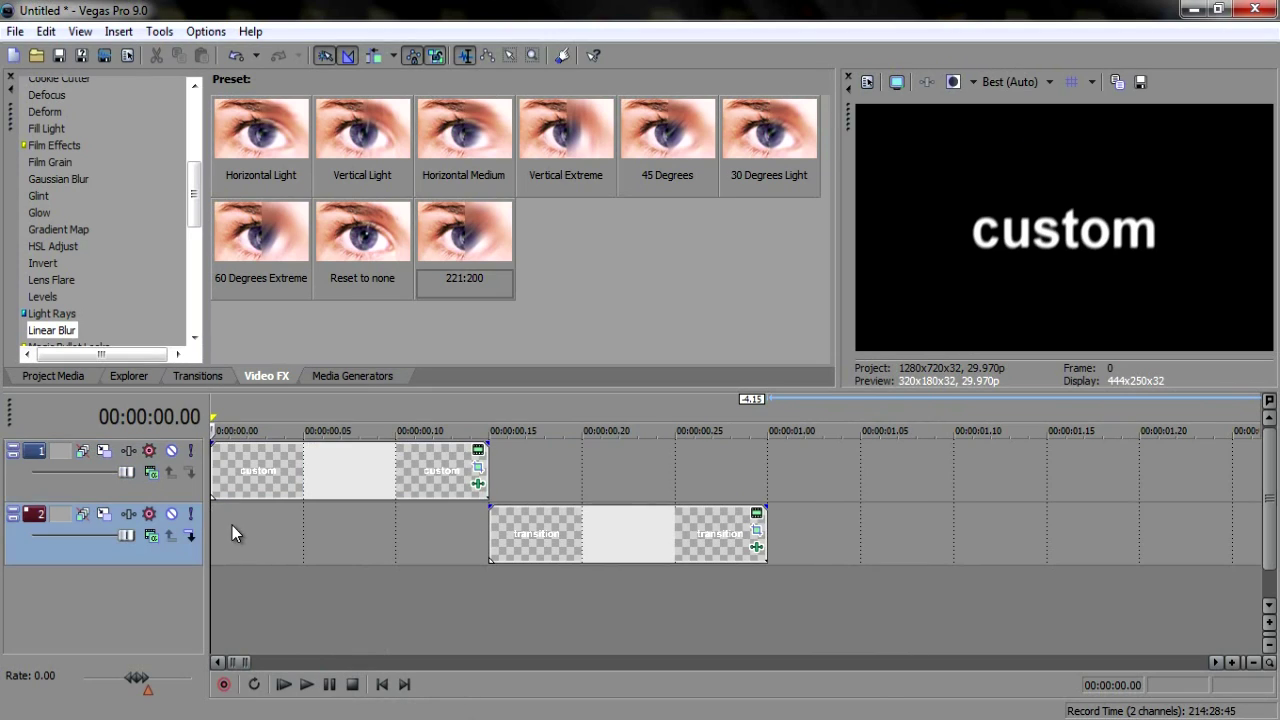
{"action": "left_click", "coordinate": [330, 685]}
{"action": "left_click", "coordinate": [329, 685]}
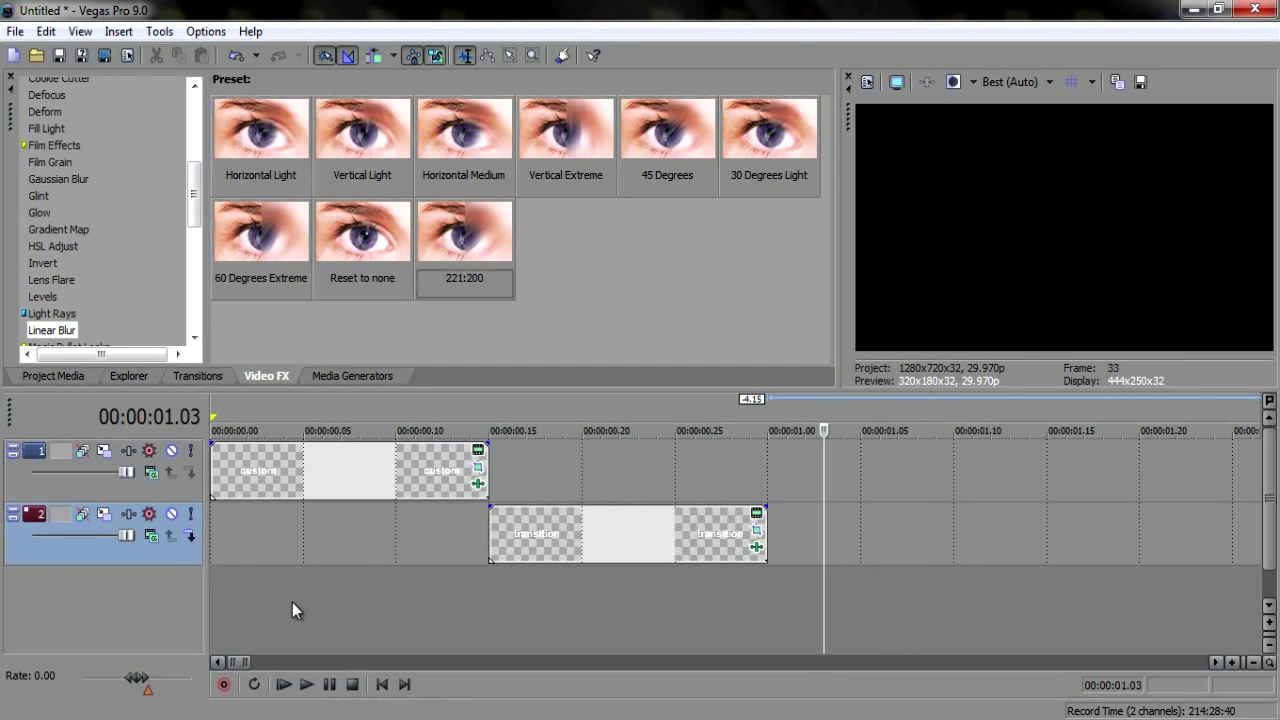
{"action": "left_click", "coordinate": [287, 602]}
{"action": "left_click", "coordinate": [329, 685]}
{"action": "left_click", "coordinate": [329, 685]}
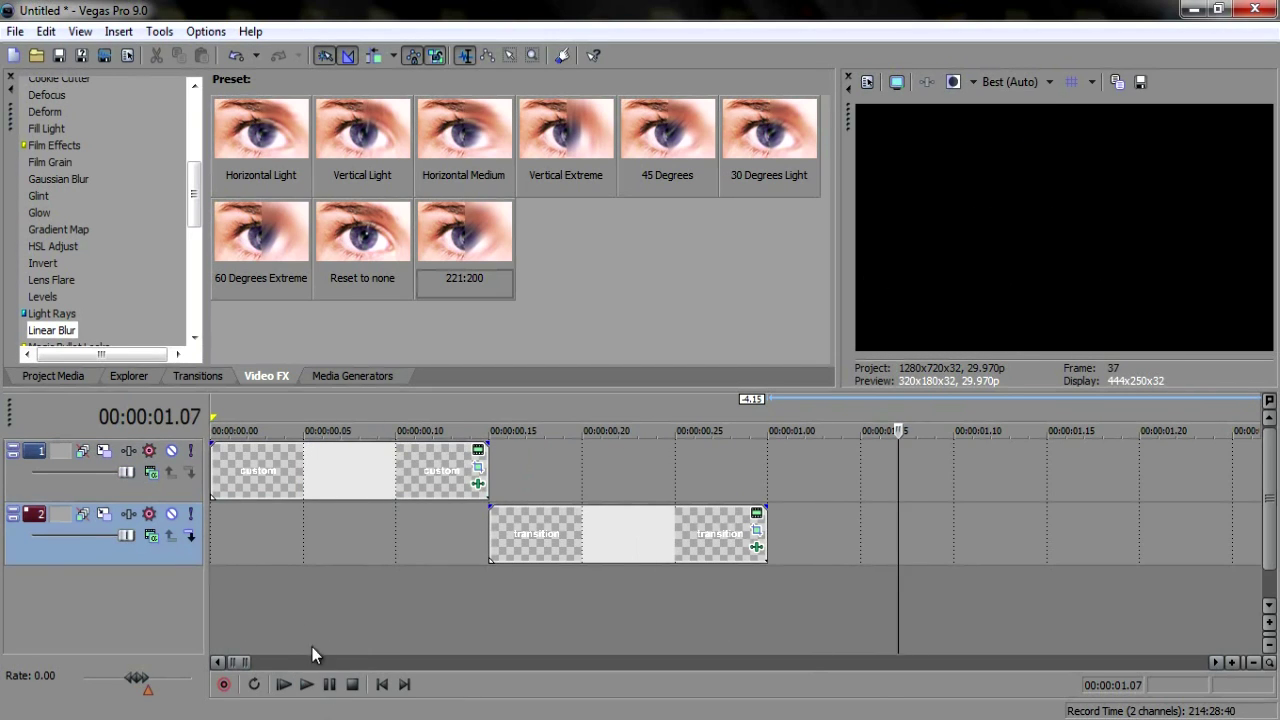
{"action": "left_click", "coordinate": [215, 487]}
{"action": "left_click", "coordinate": [329, 684]}
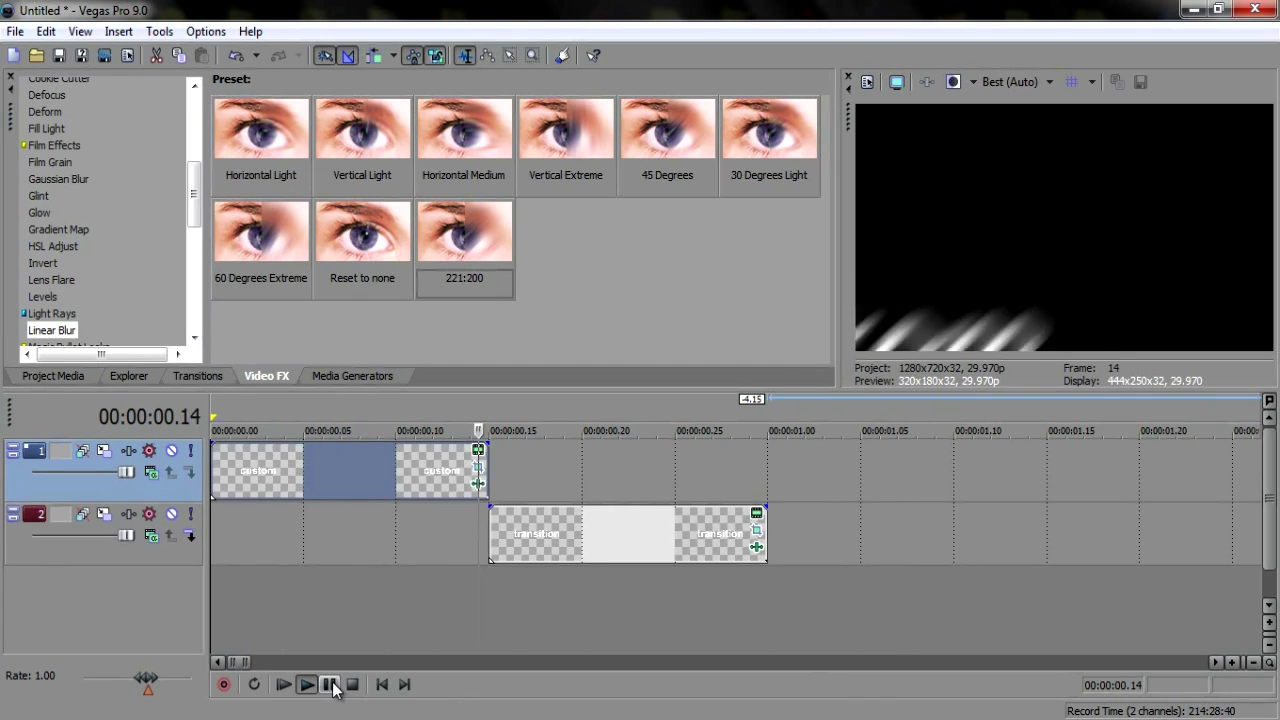
{"action": "left_click", "coordinate": [329, 684]}
{"action": "left_click", "coordinate": [214, 518]}
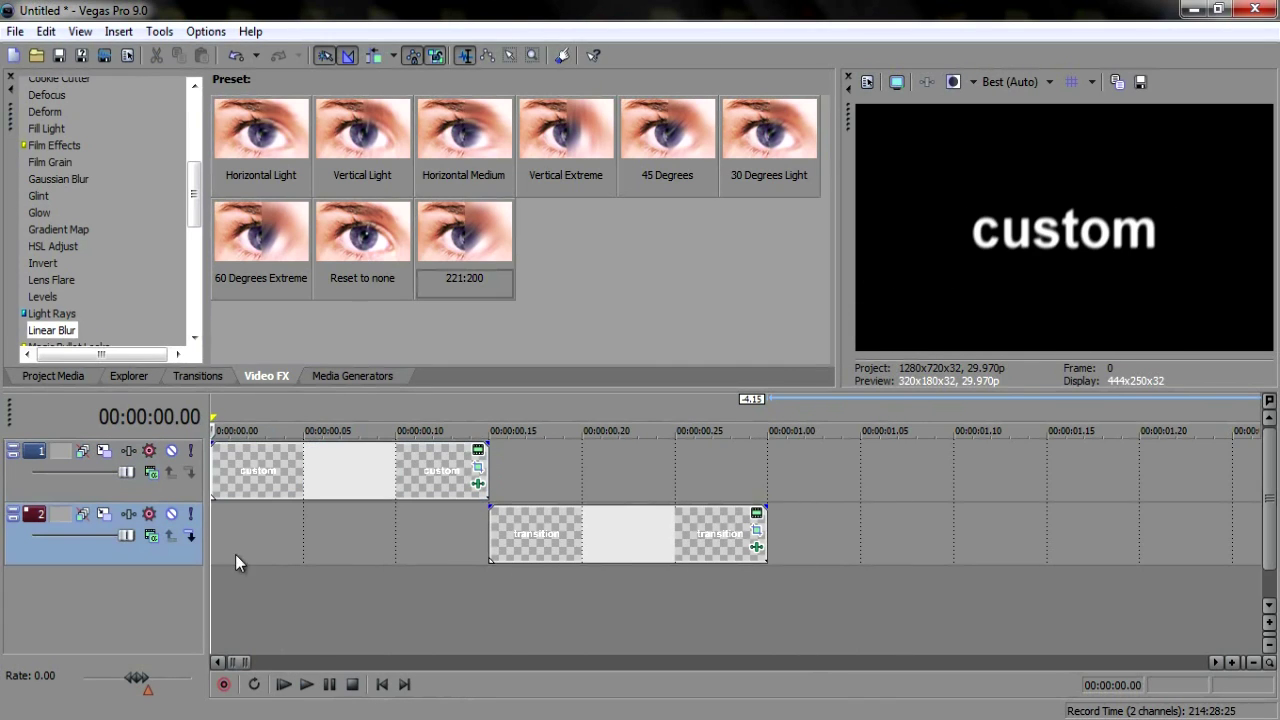
{"action": "left_click", "coordinate": [329, 684]}
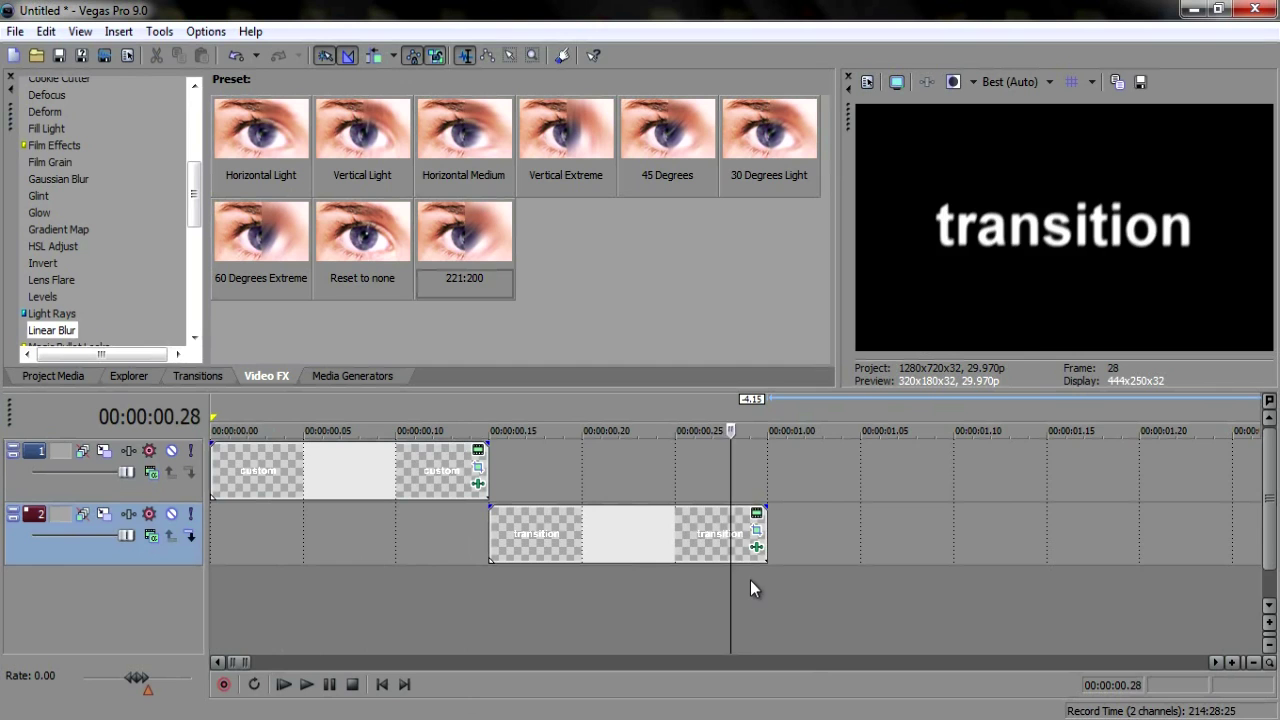
{"action": "left_click_drag", "start_coordinate": [848, 574], "coordinate": [721, 548]}
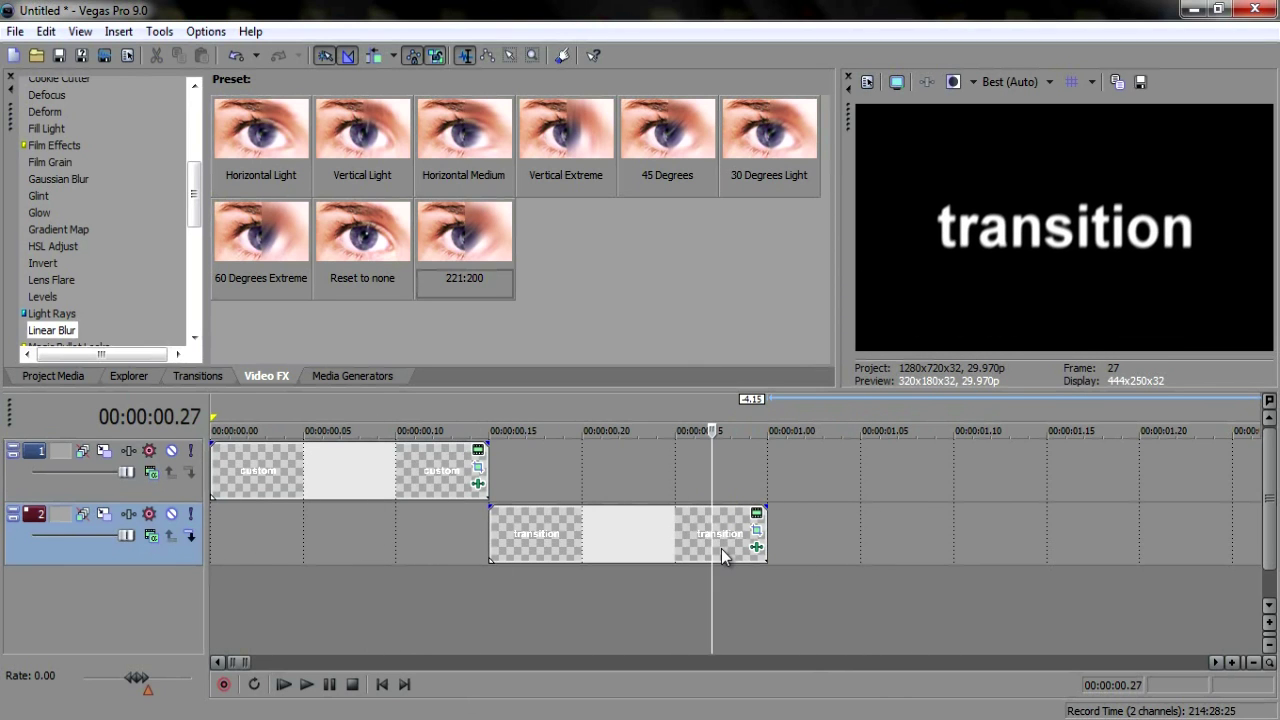